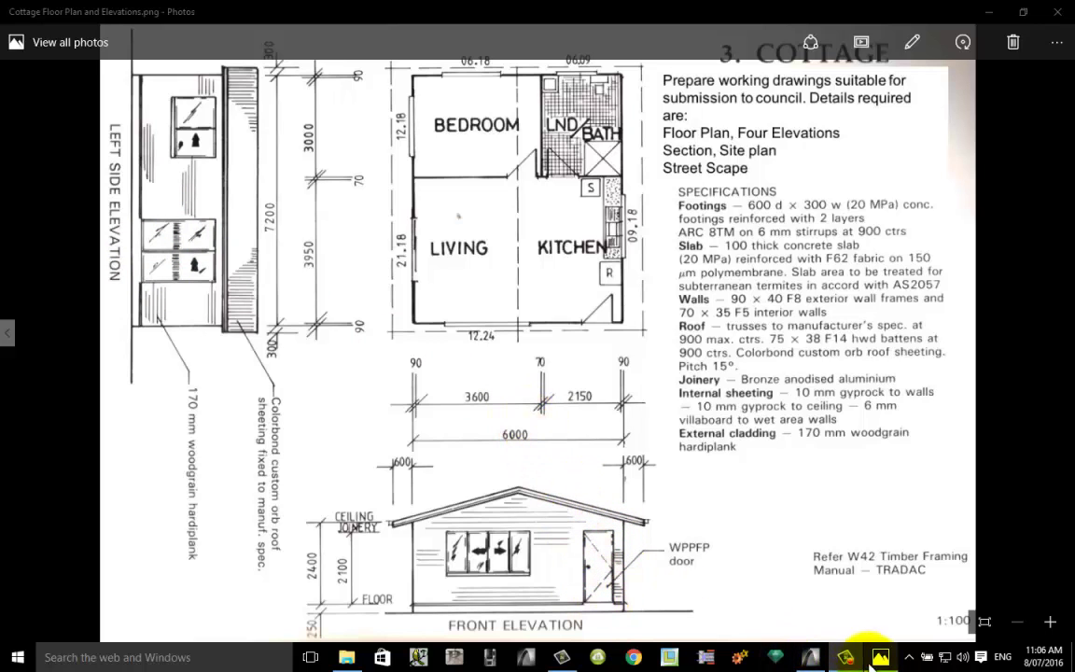
Delete the sliding door in 3D, then pick the Door tool on the 0. GF plan
left_click(810, 657)
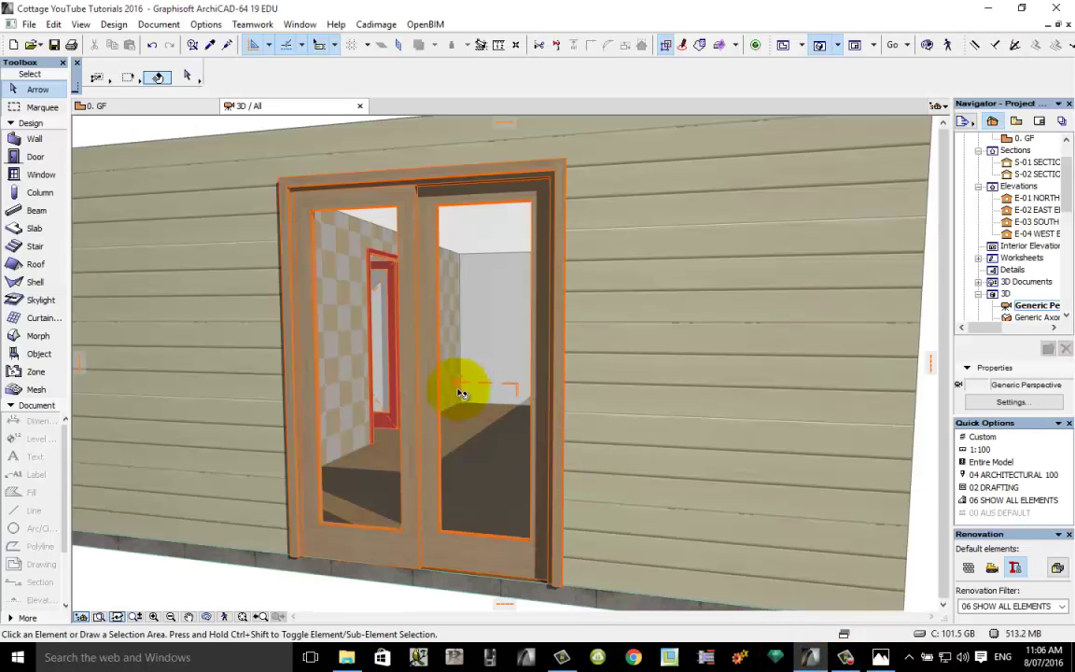
left_click(434, 260)
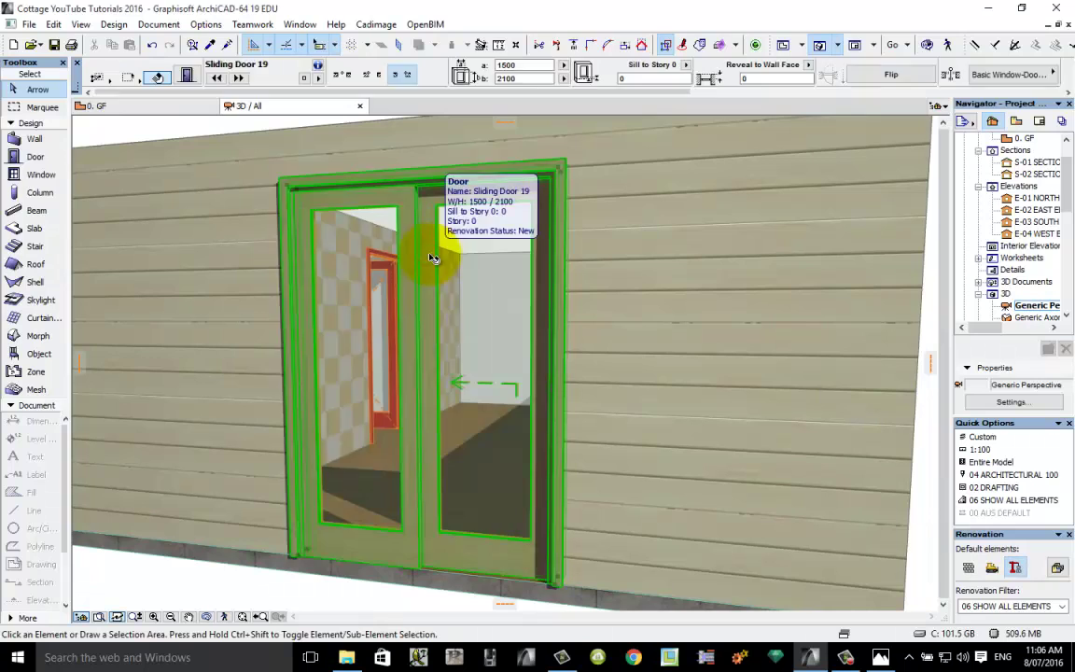
key("Delete")
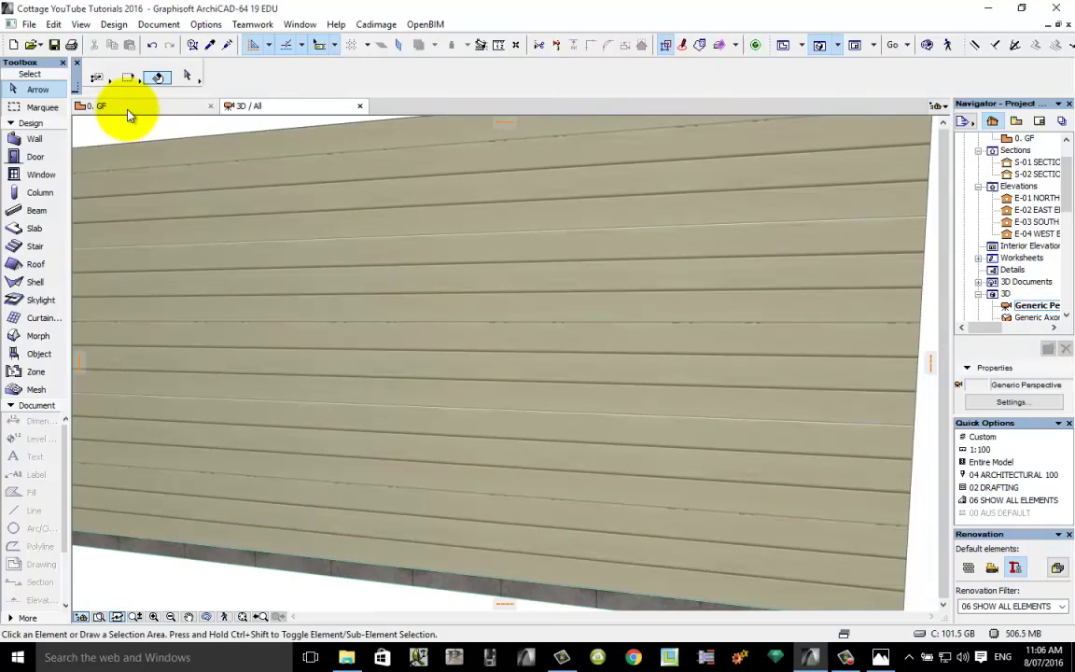
left_click(128, 108)
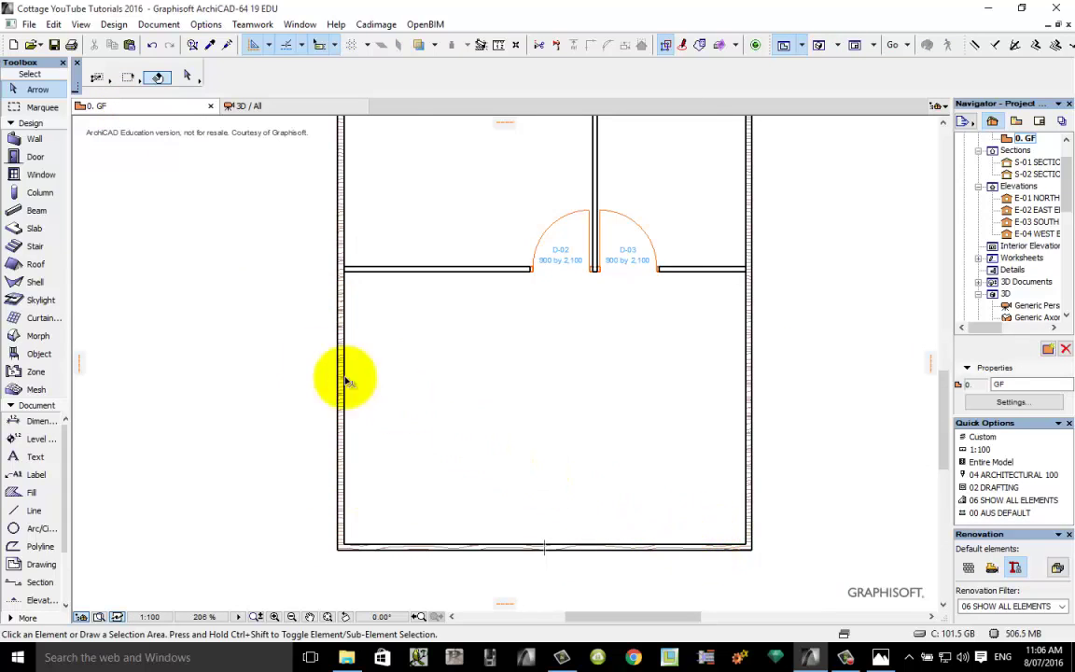
left_click(35, 158)
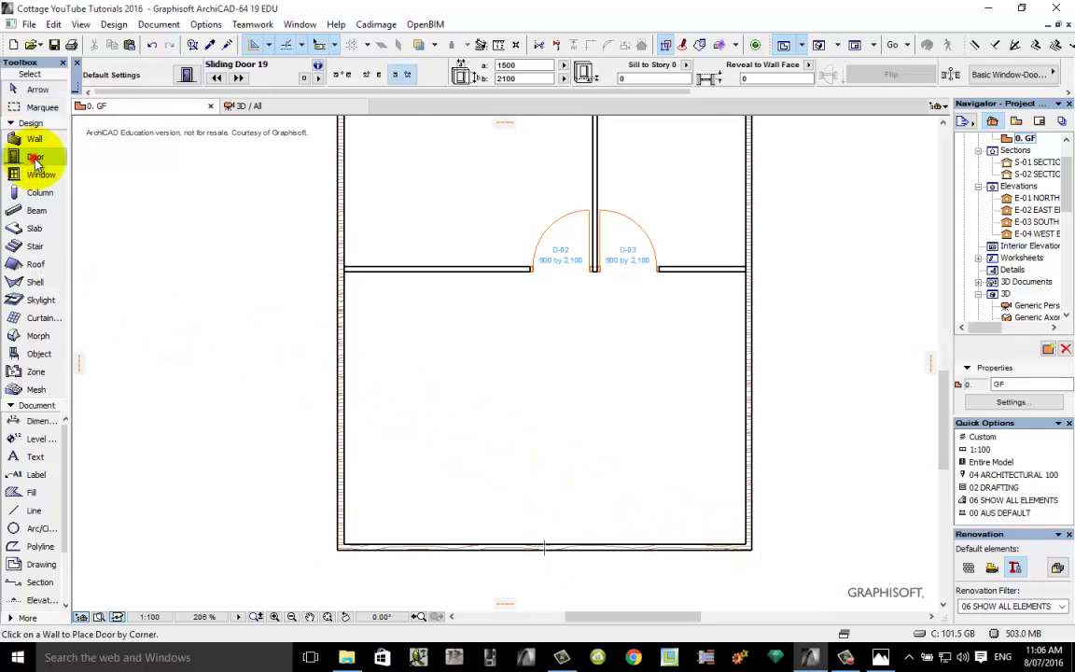
Choose the plain hinged Door 19 in Door Default Settings
left_click(189, 75)
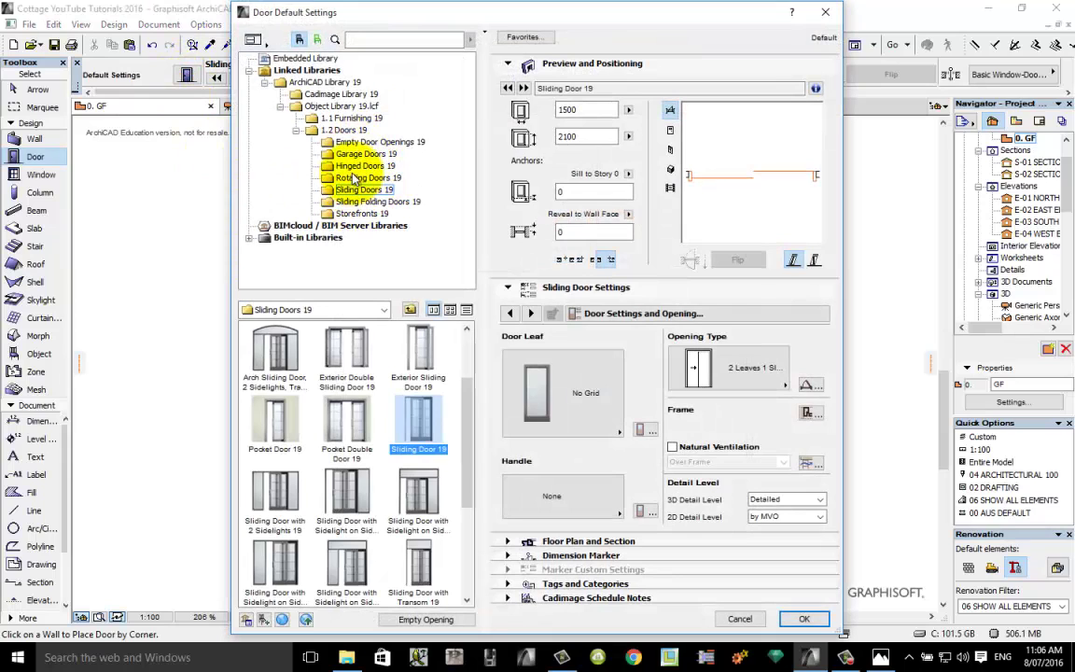
left_click(362, 166)
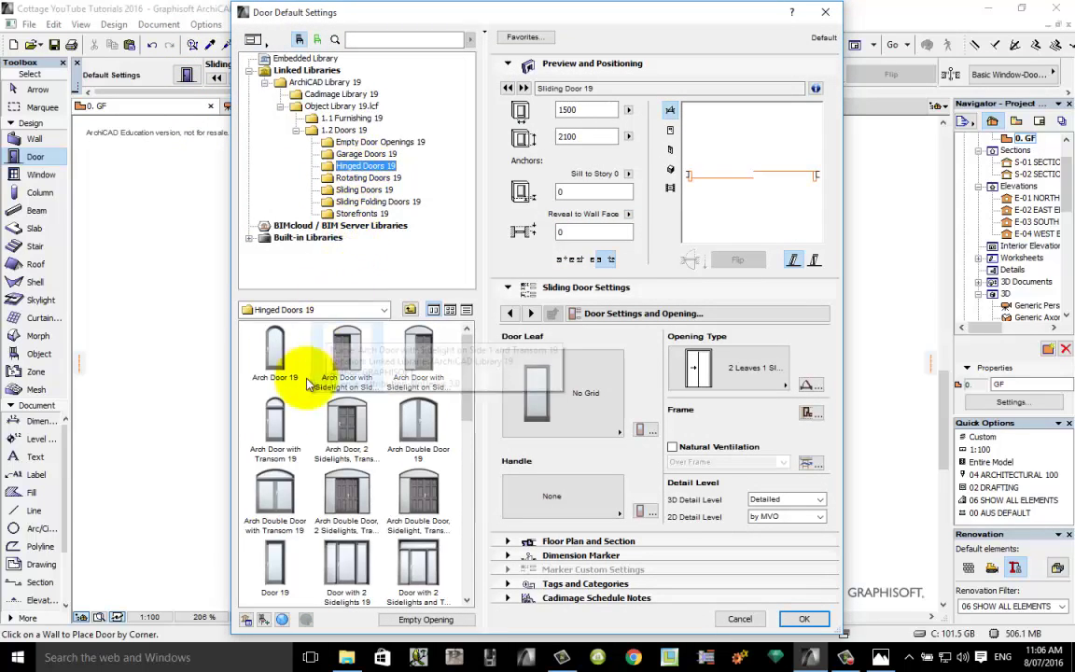
left_click(467, 382)
left_click_drag(467, 382, 469, 429)
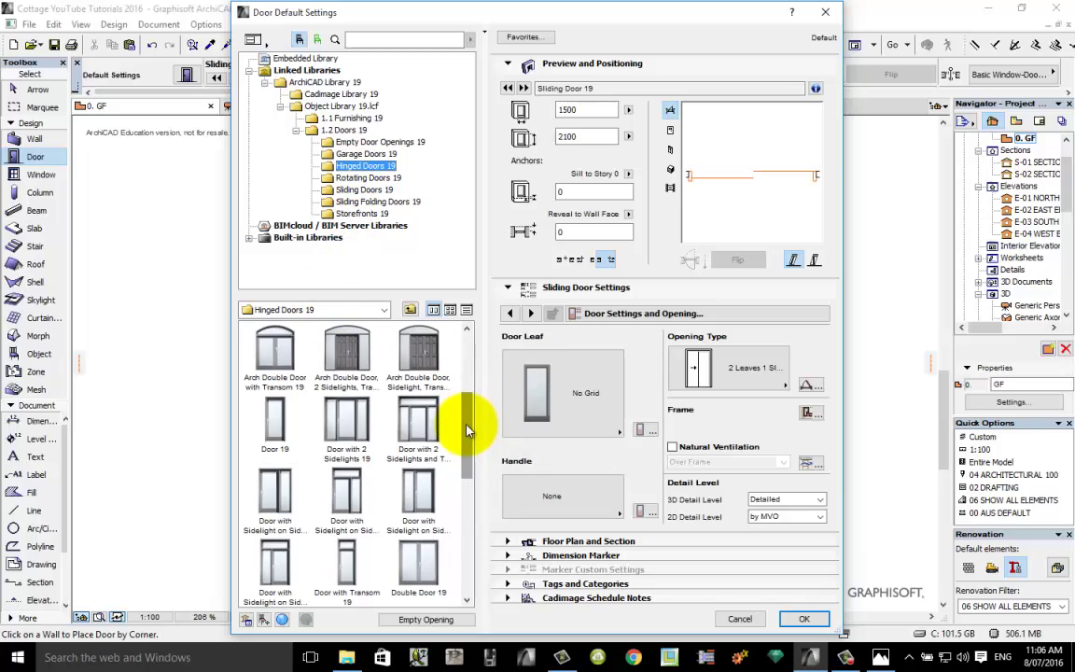
left_click(280, 428)
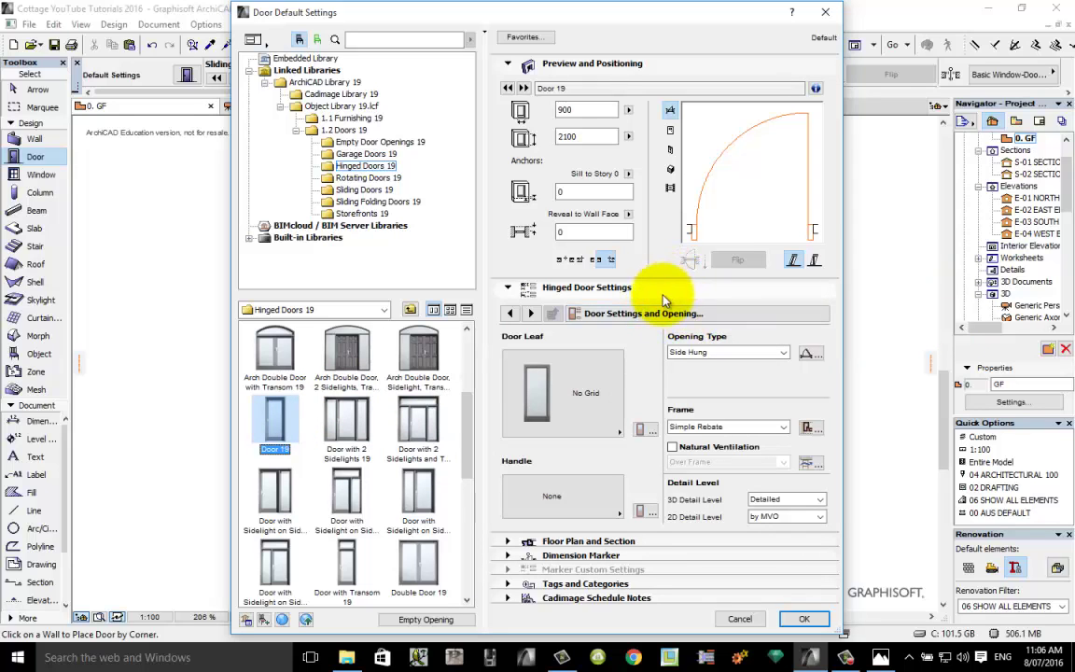
Tick Frame Thickness = Wall Thickness under Frame and Leaf and confirm
left_click(609, 289)
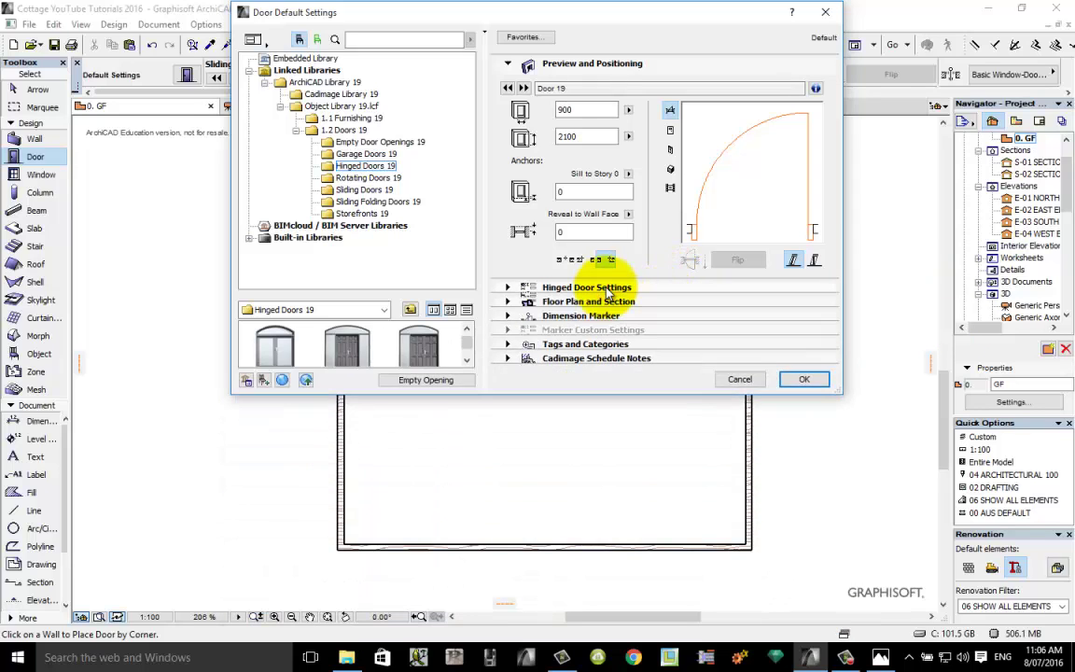
left_click(610, 287)
left_click(670, 315)
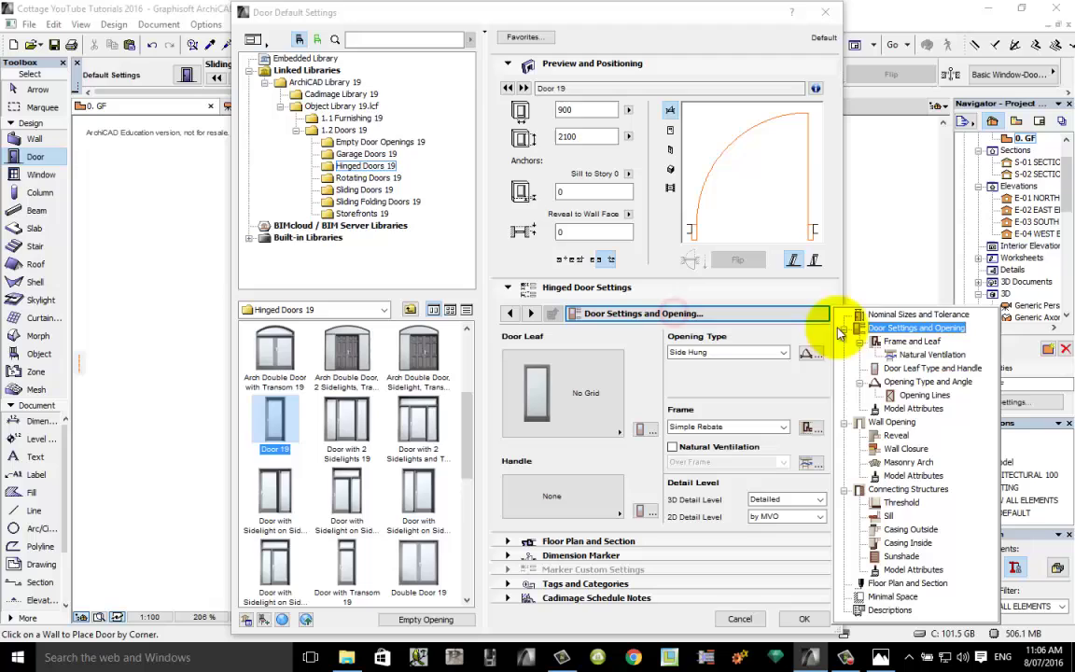
left_click(913, 342)
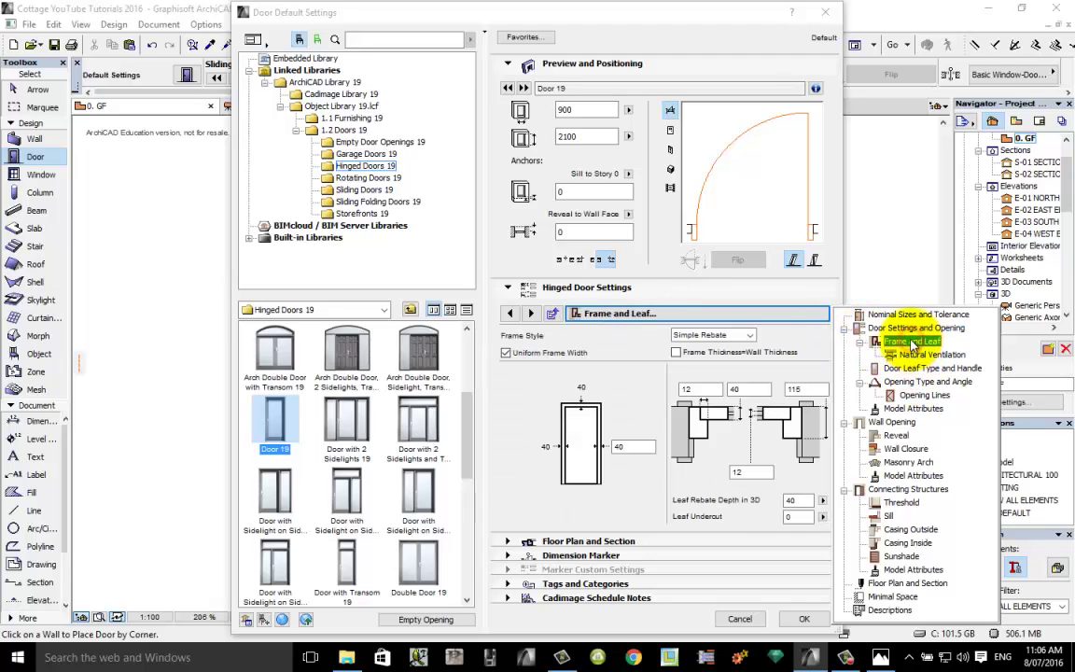
left_click(679, 355)
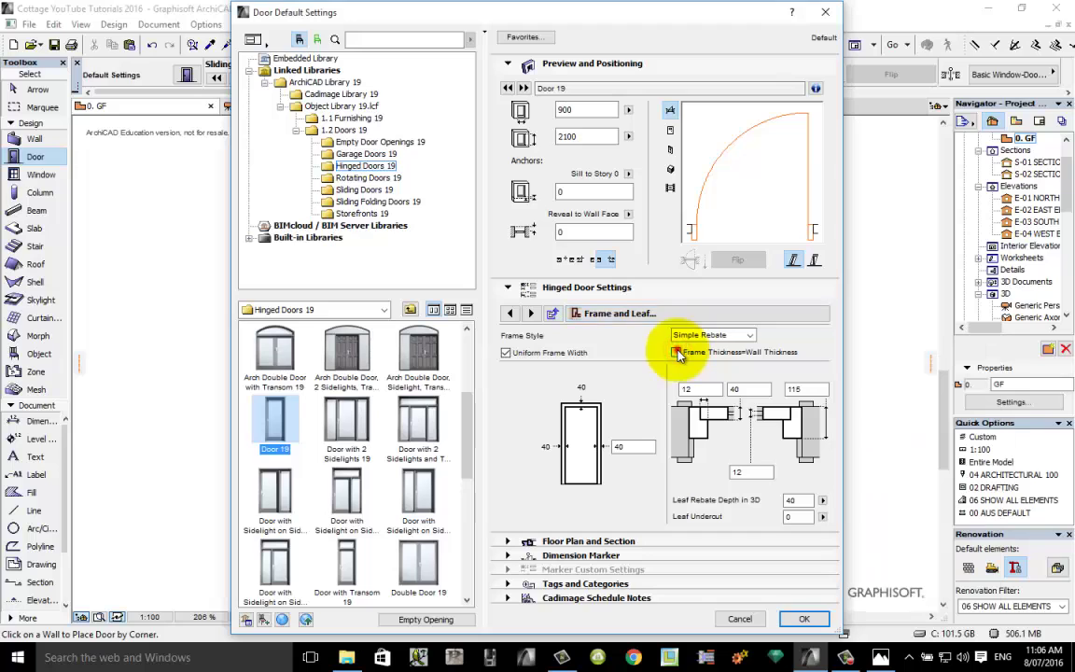
left_click(677, 353)
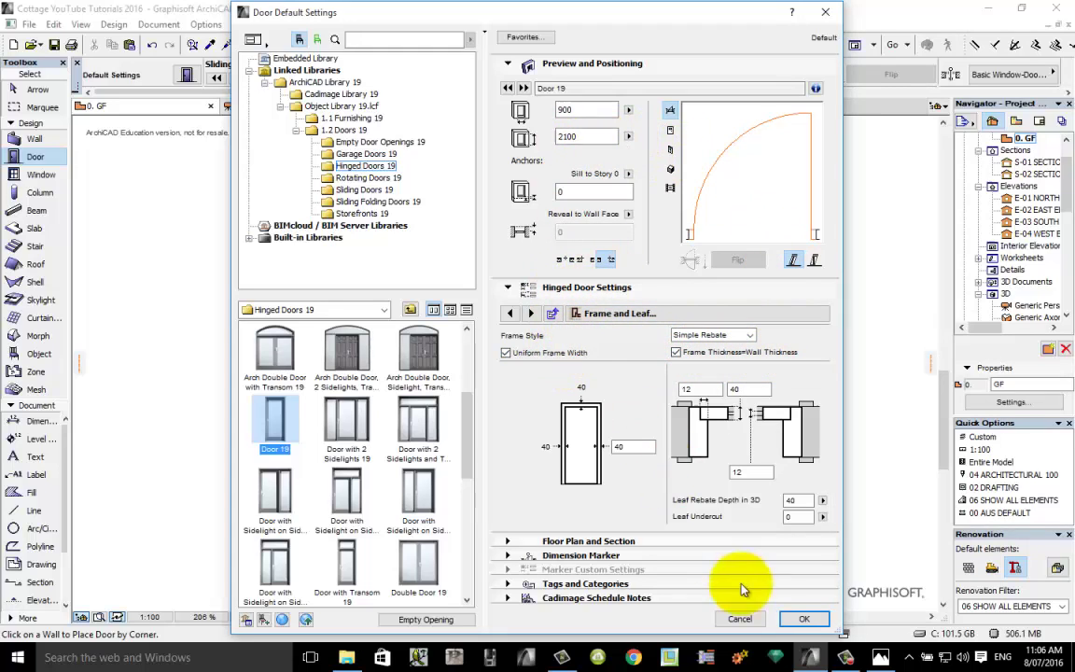
left_click(800, 618)
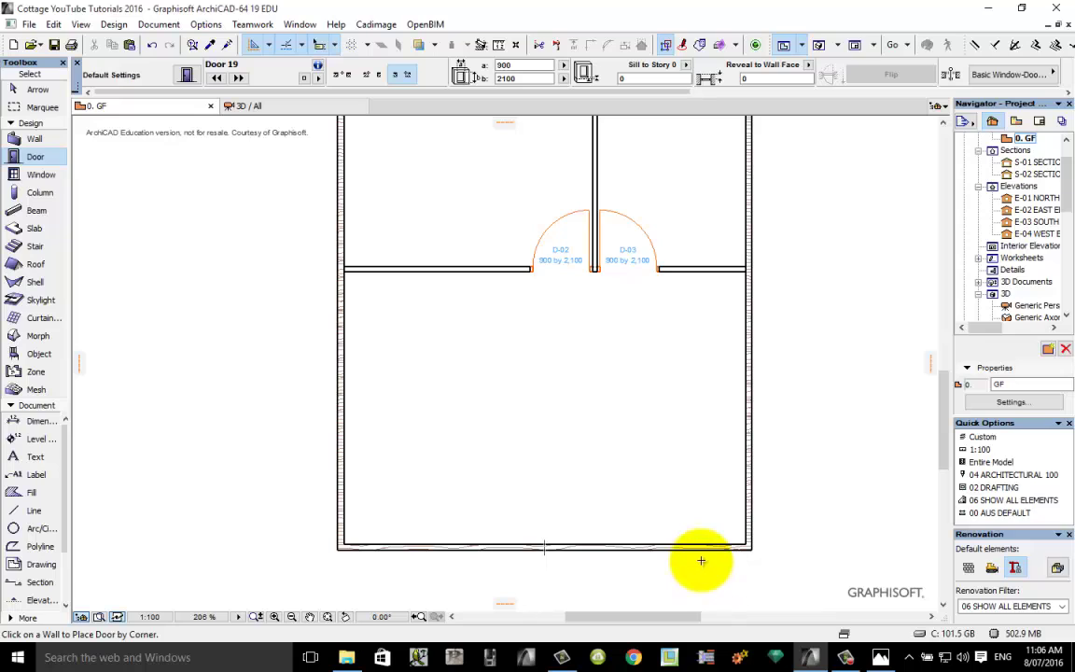
Place hinged door D-04 in the bottom wall, swinging into the room
left_click(702, 554)
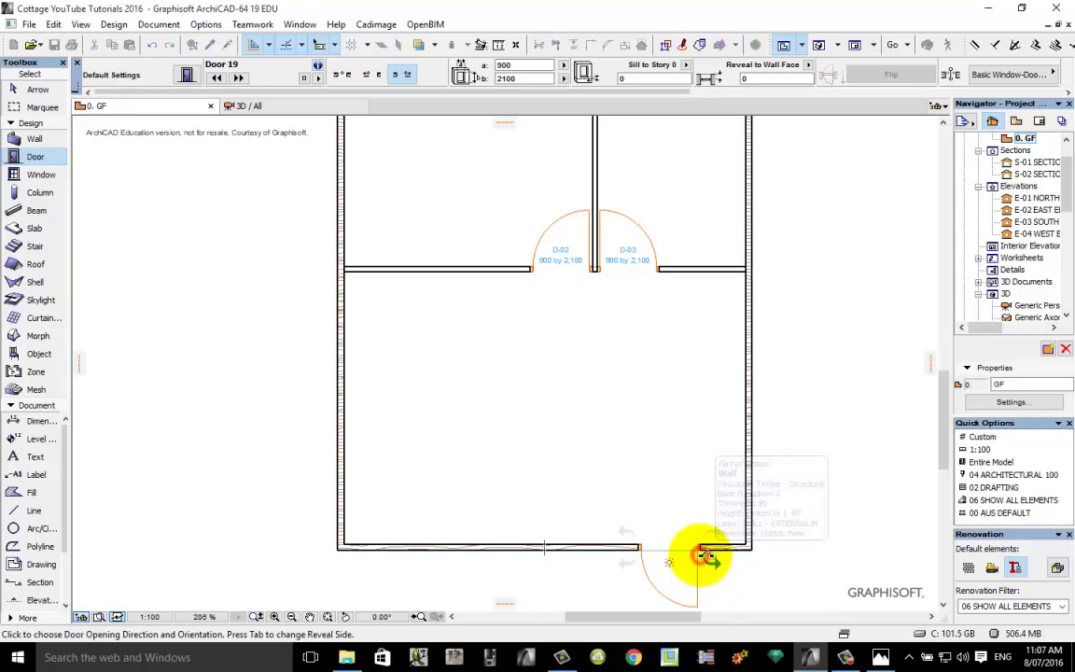
left_click(696, 441)
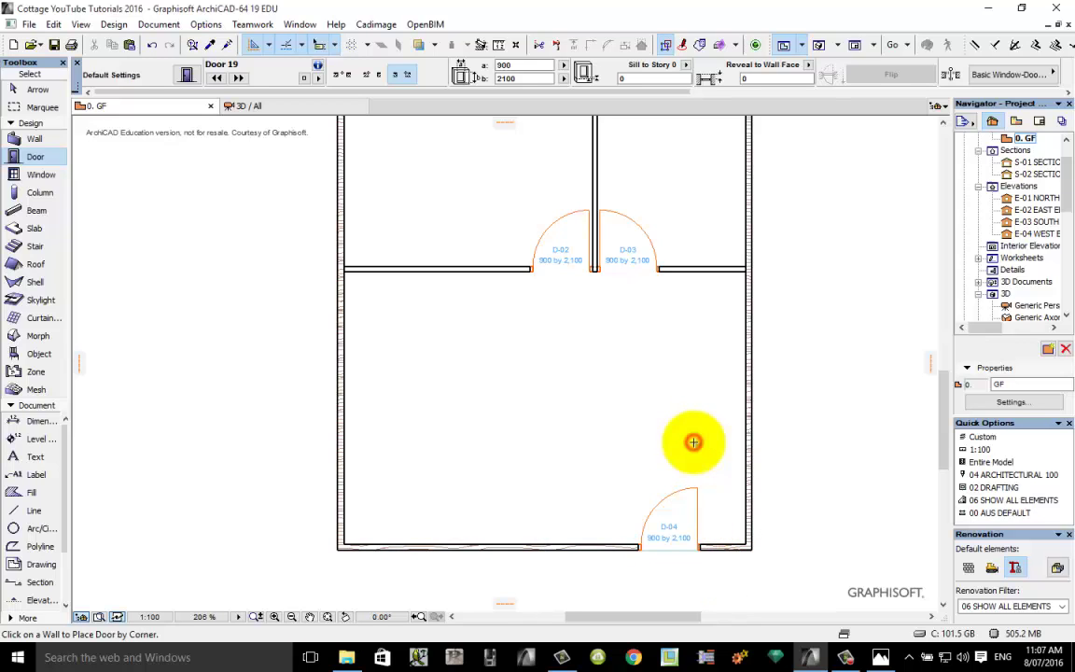
left_click(38, 88)
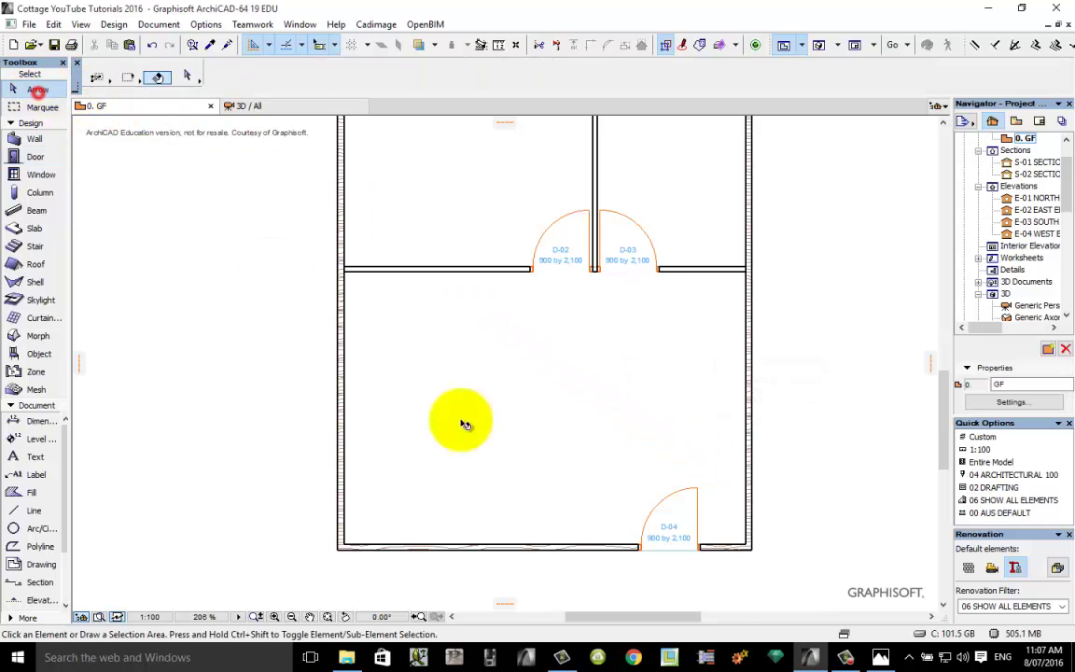
scroll(677, 571, "down", 2)
scroll(684, 572, "up", 6)
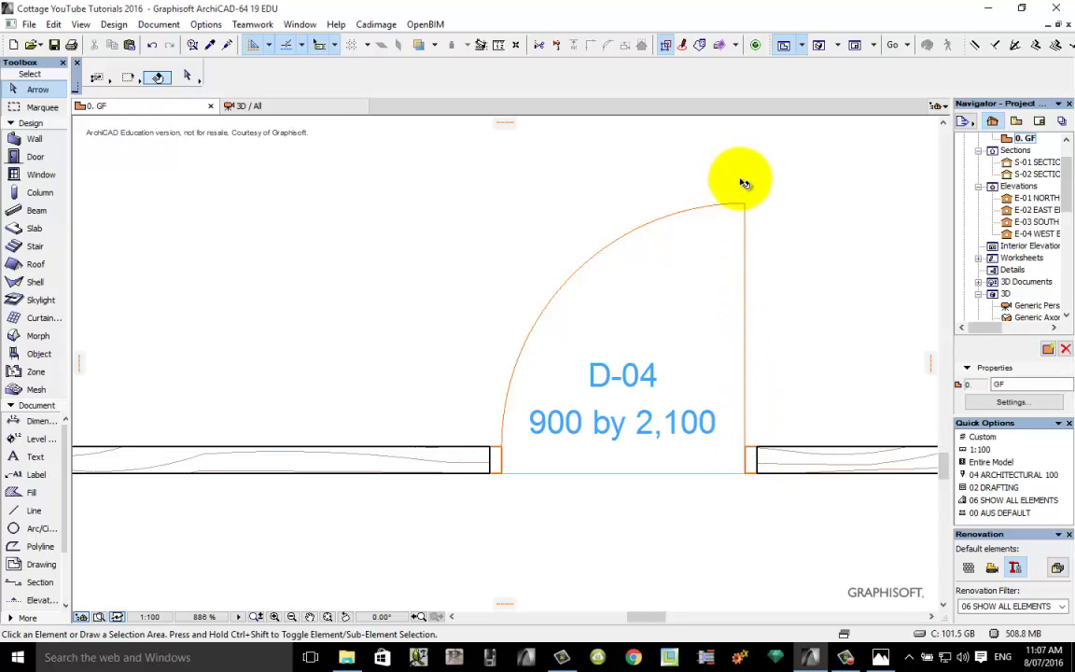
Move door D-04 right along the wall toward the corner
left_click(746, 205)
scroll(541, 352, "down", 1)
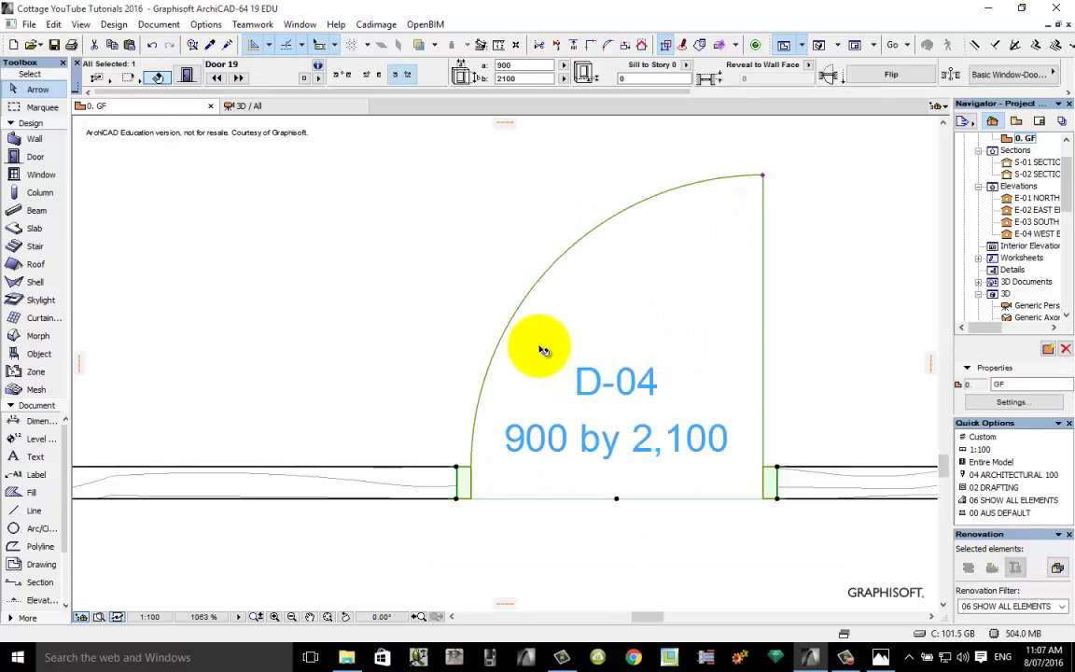
left_click(707, 432)
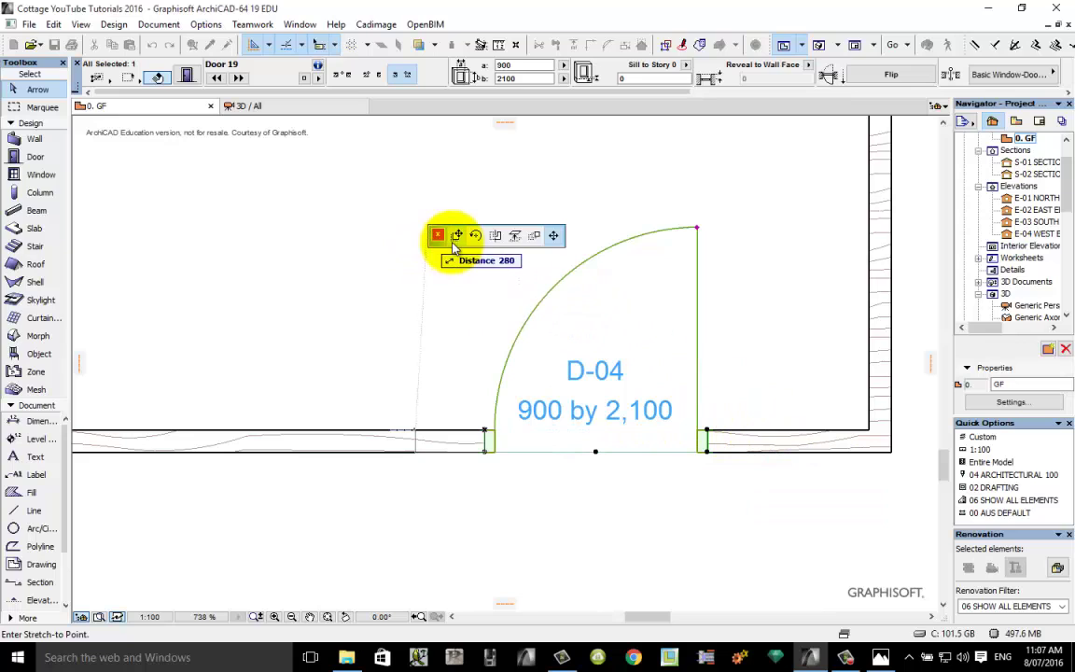
left_click(457, 235)
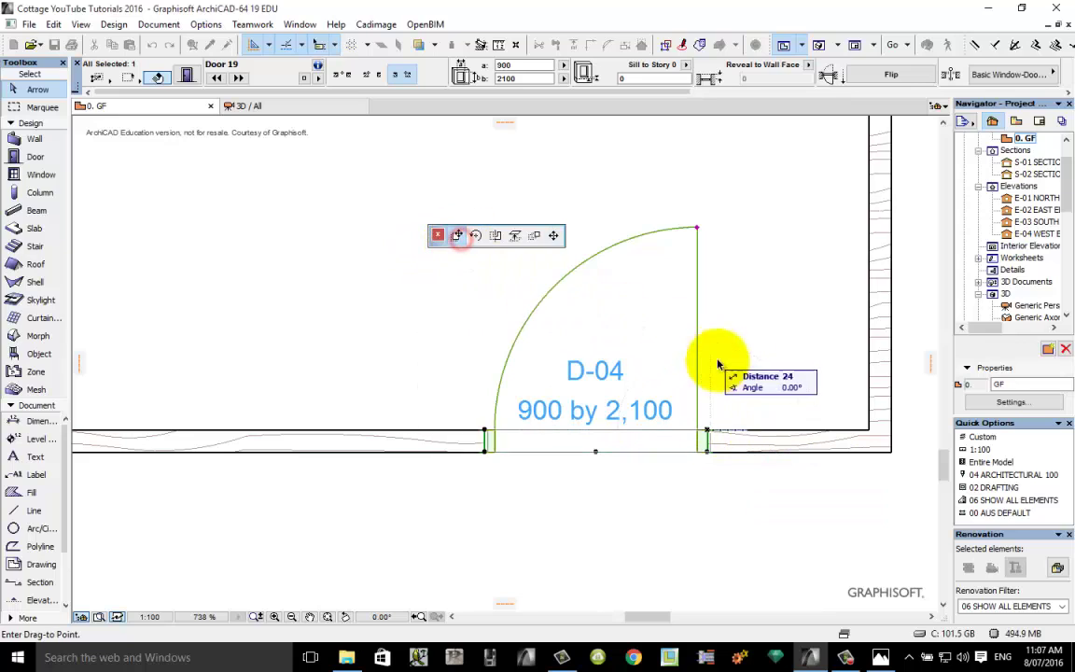
left_click(781, 427)
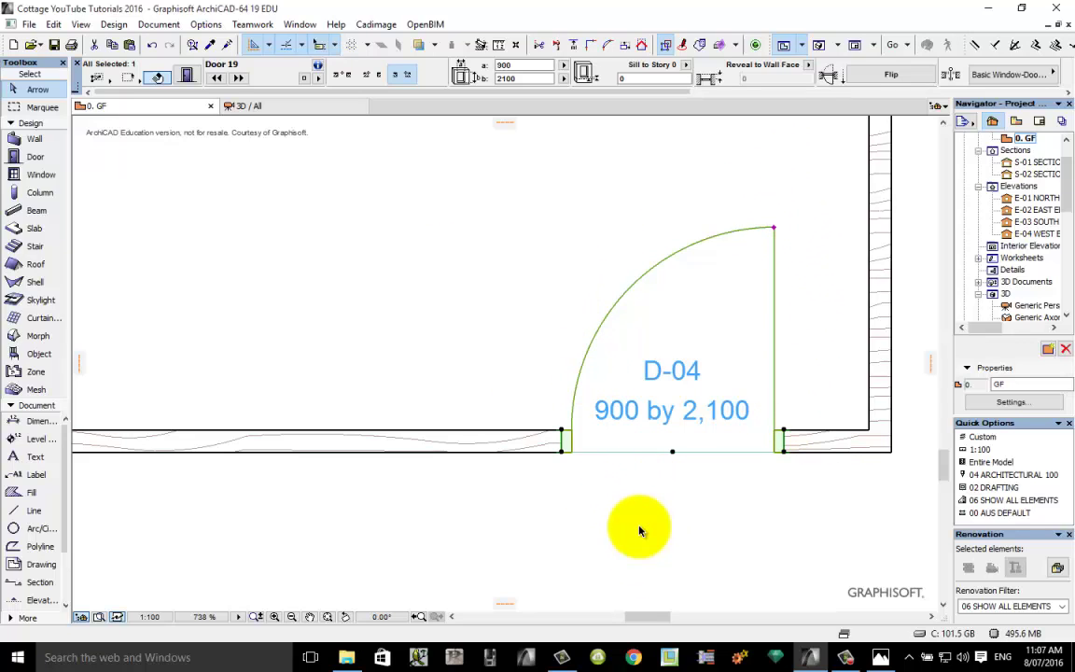
left_click(600, 523)
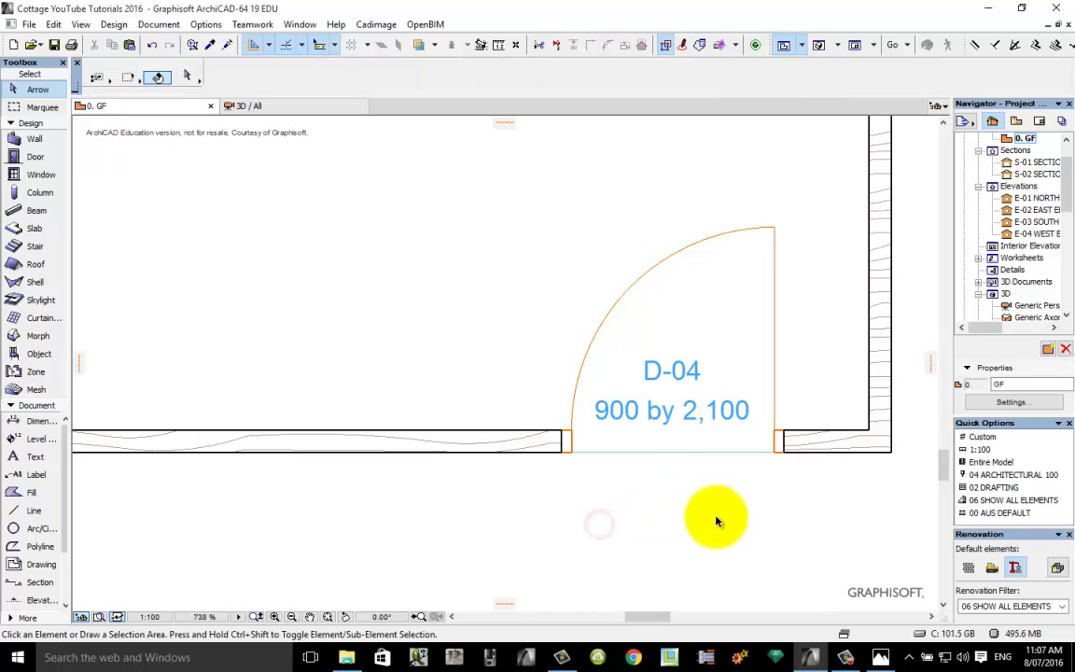
Make Sliding Door 19 the default door, then bring up the cottage plan image in Photos
scroll(713, 516, "down", 3)
scroll(730, 532, "down", 1)
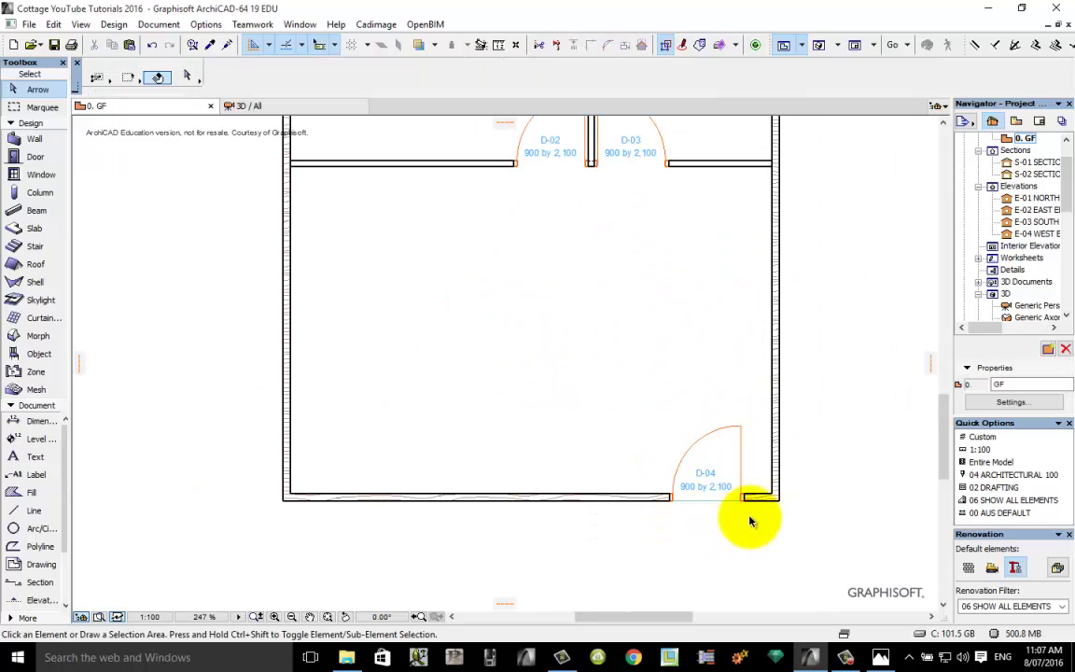
left_click(36, 155)
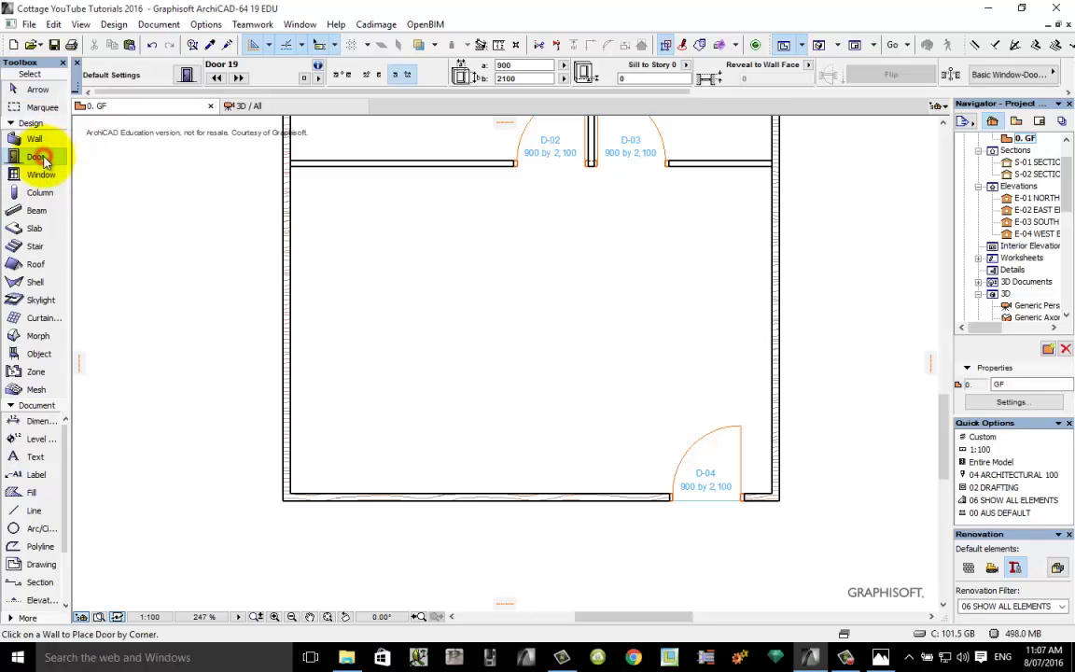
left_click(184, 74)
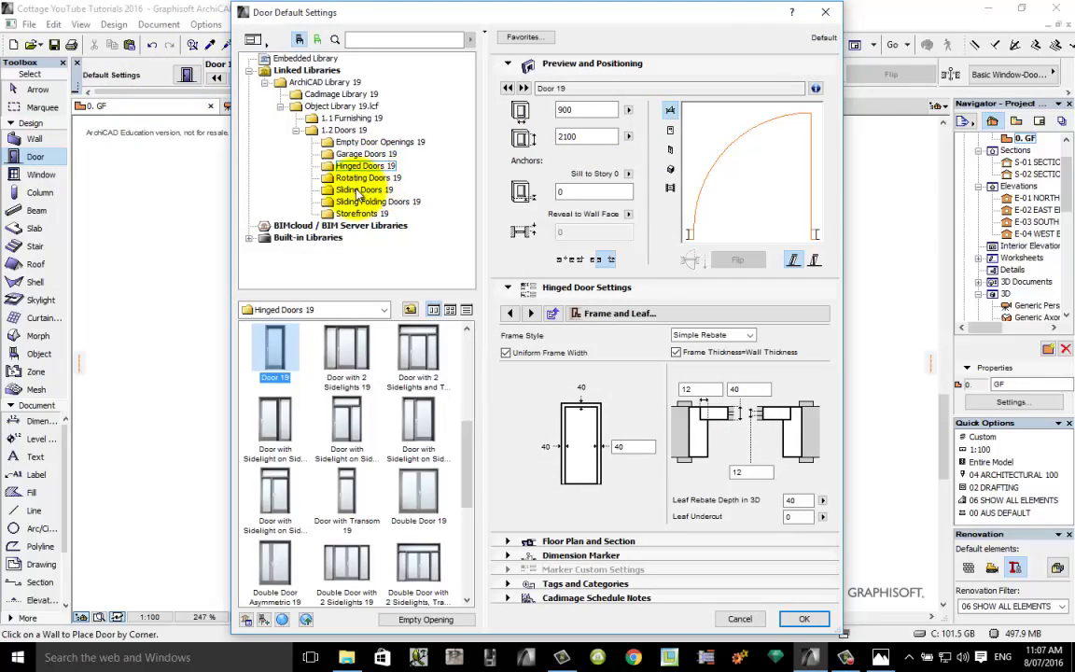
left_click(358, 191)
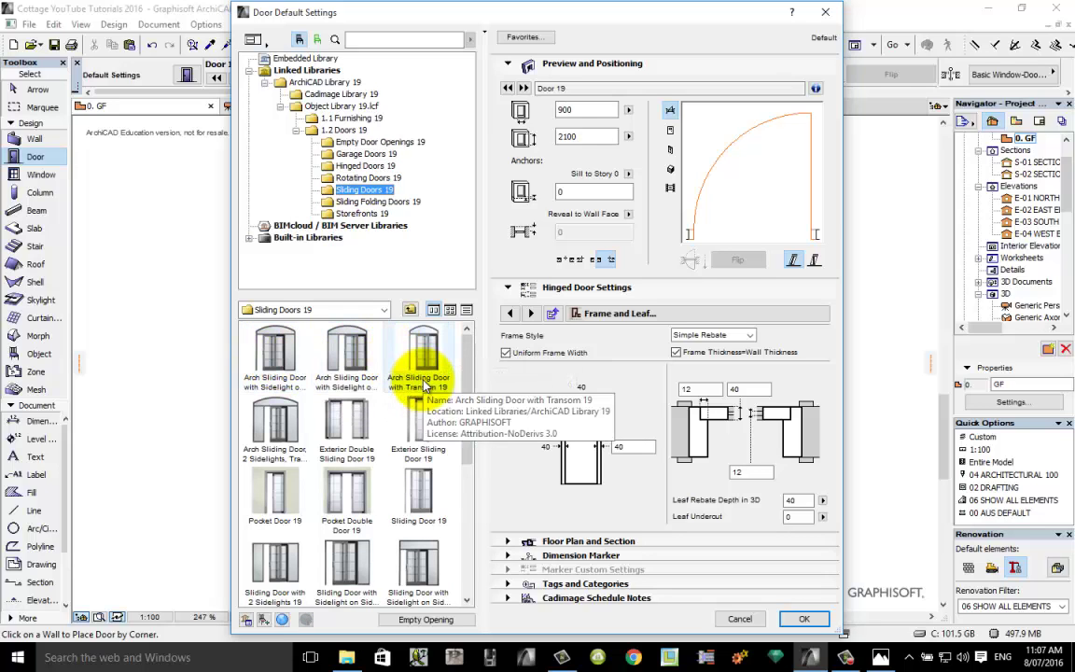
left_click(417, 504)
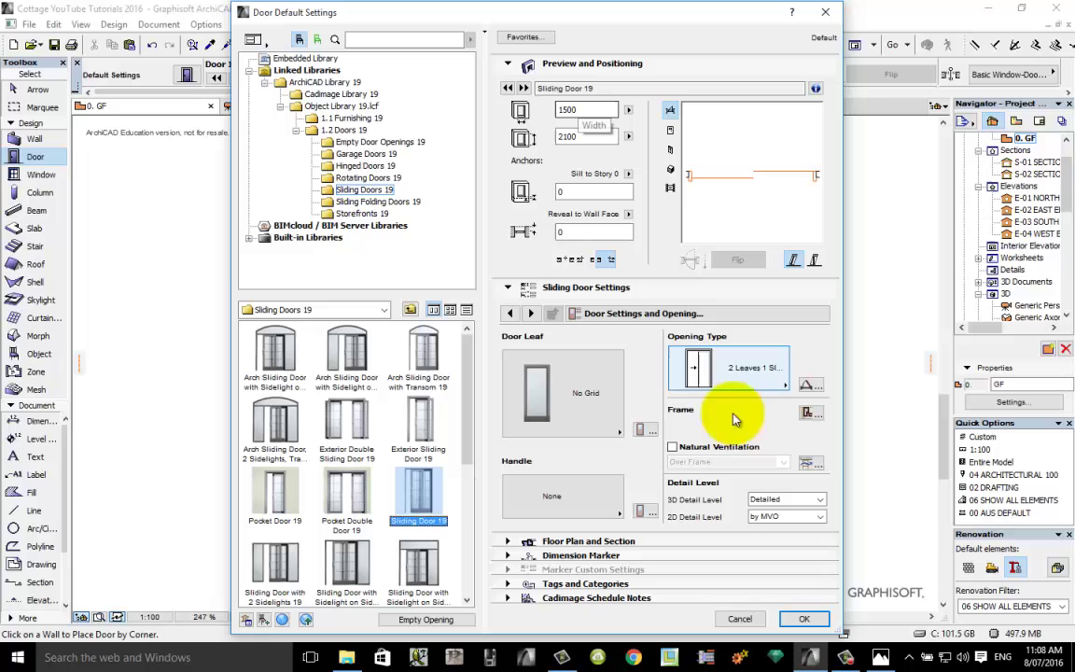
key("alt+Tab")
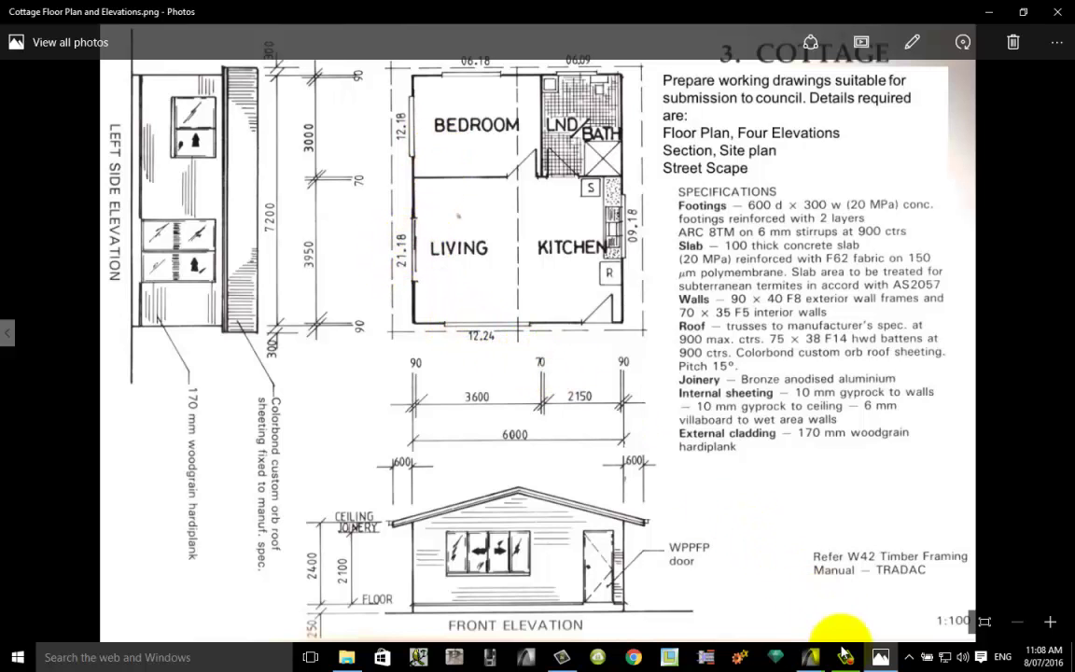
Set the Sliding Door 19 width to 1800 (1800 × 2100) with centre-point anchoring
left_click(808, 658)
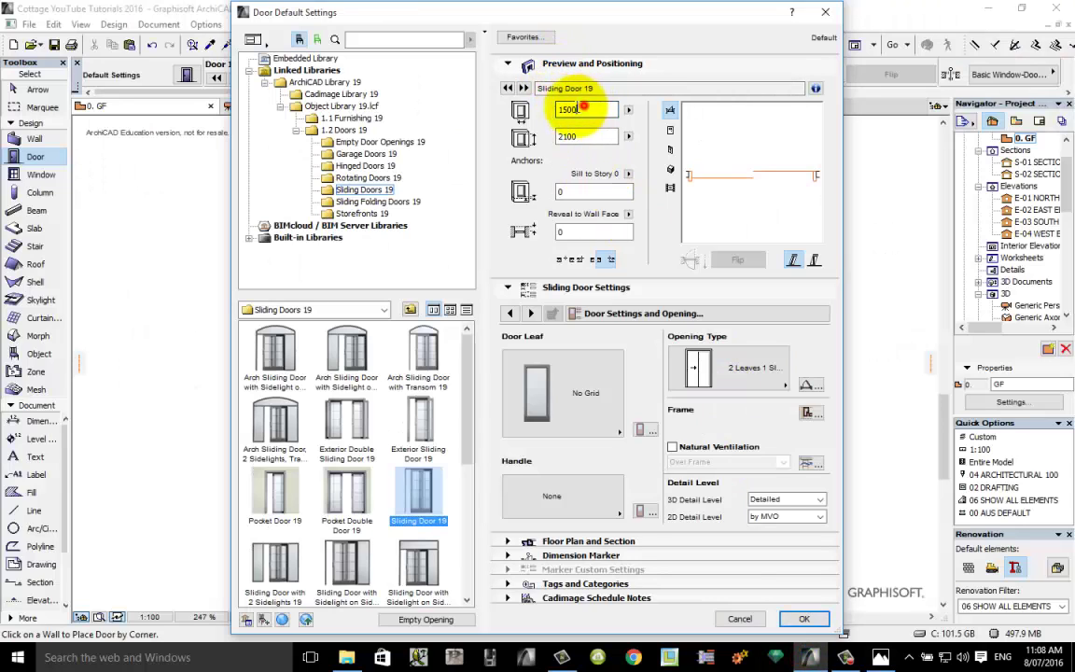
double_click(594, 110)
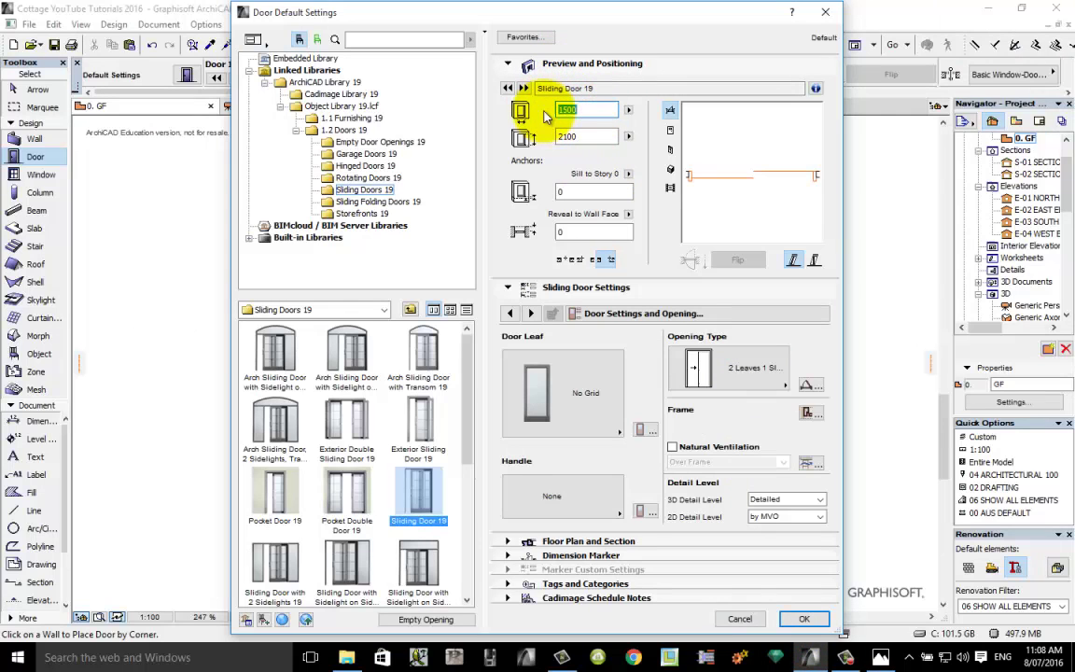
type("1800")
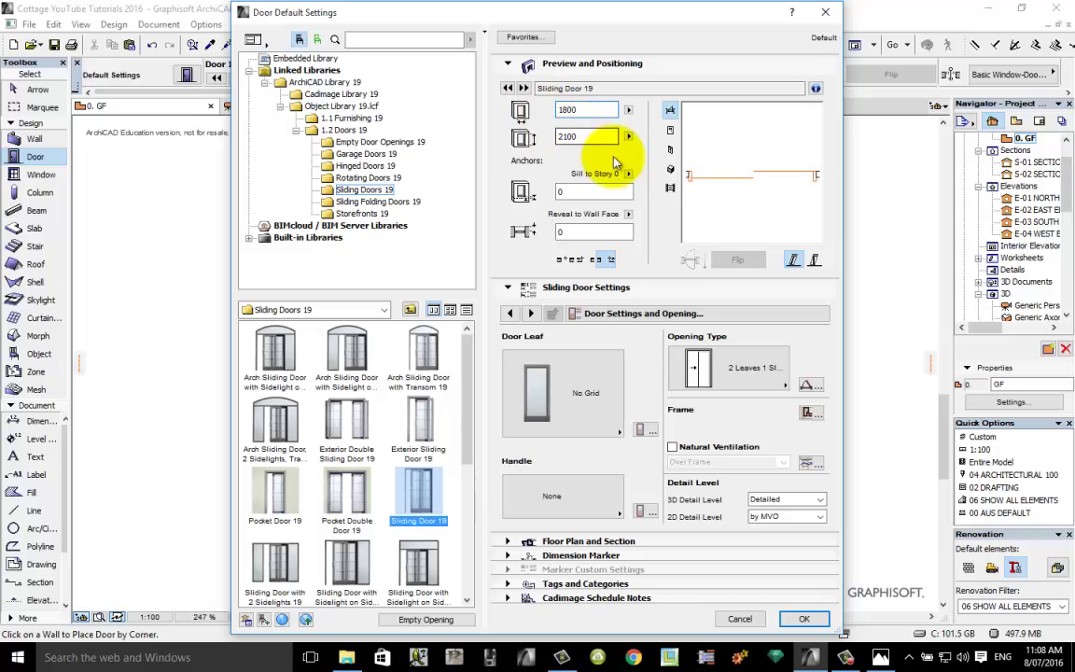
left_click(599, 135)
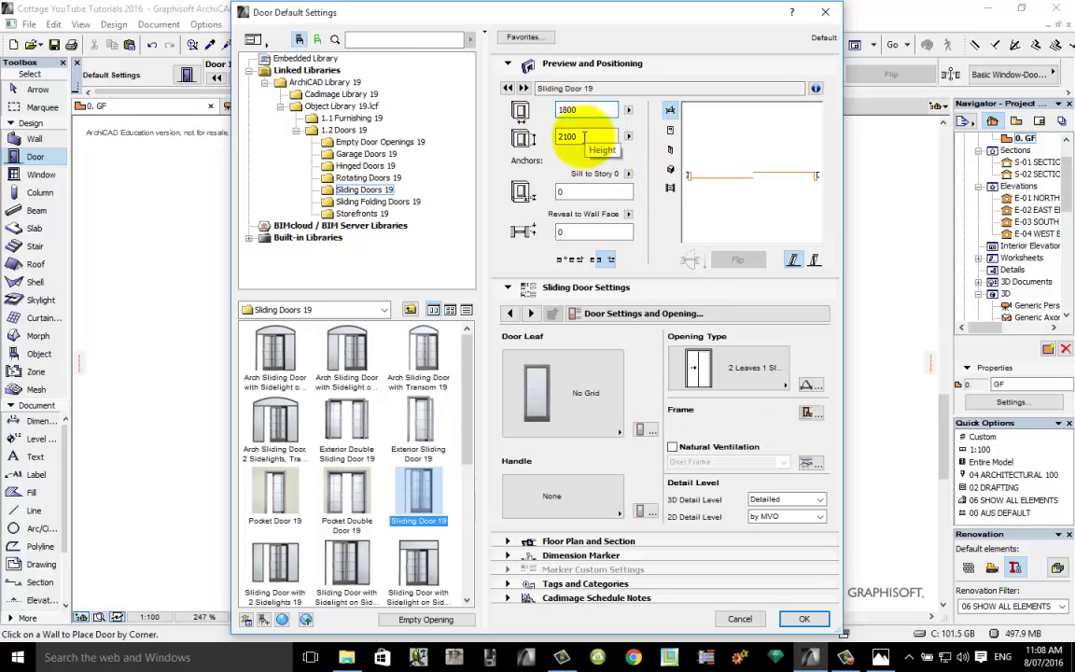
left_click(564, 261)
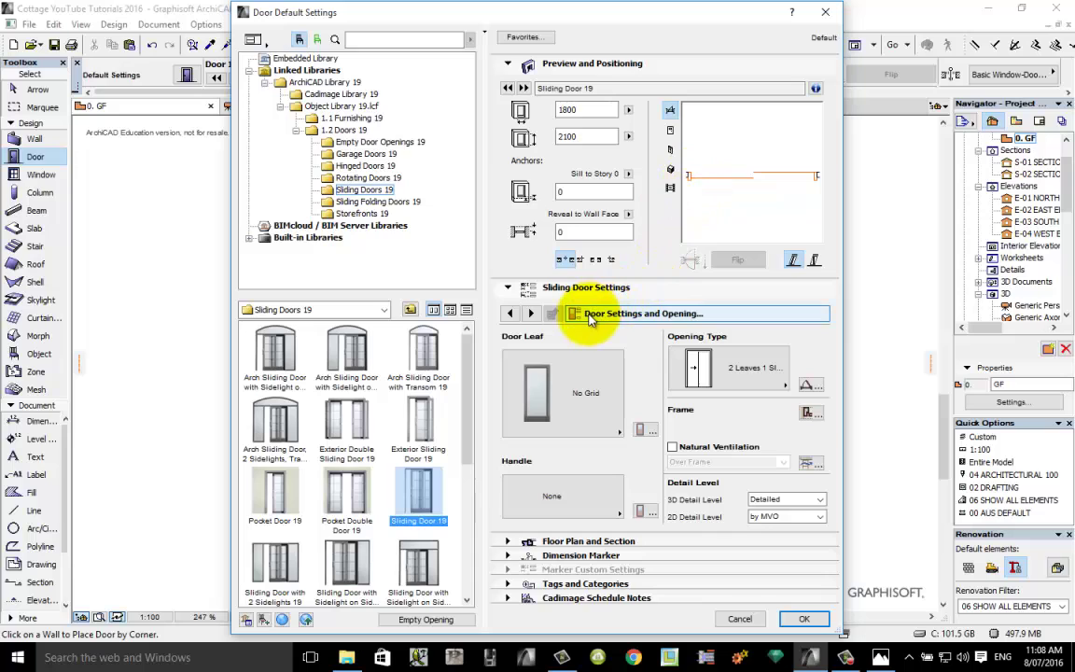
Tick Frame Thickness = Wall Thickness for the sliding door, then return to Door Settings and Opening
left_click(640, 318)
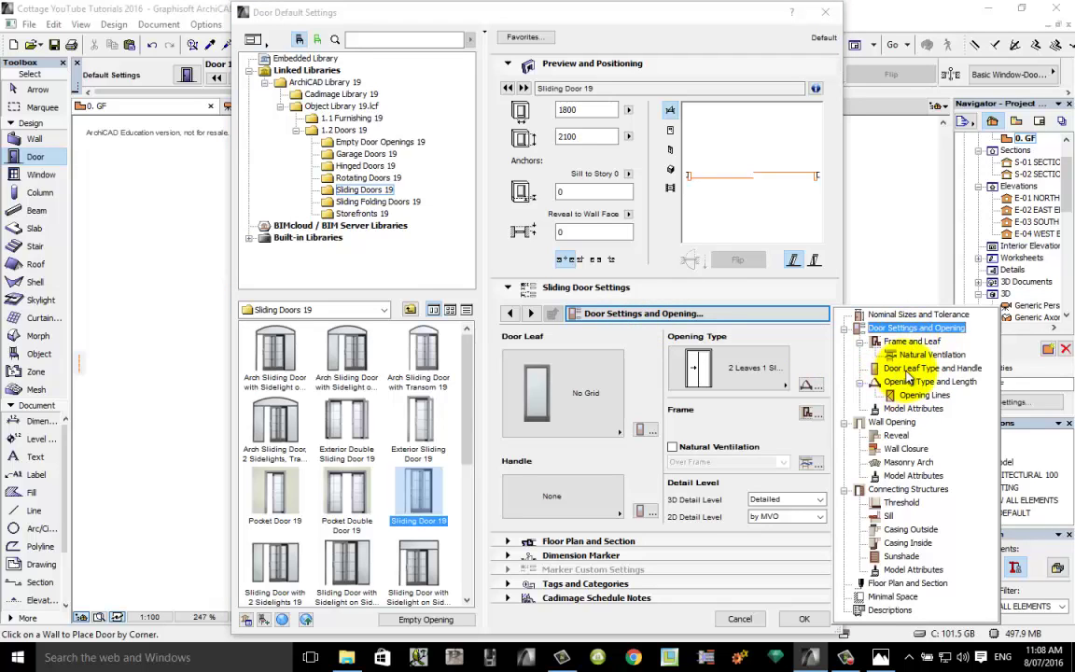
left_click(907, 370)
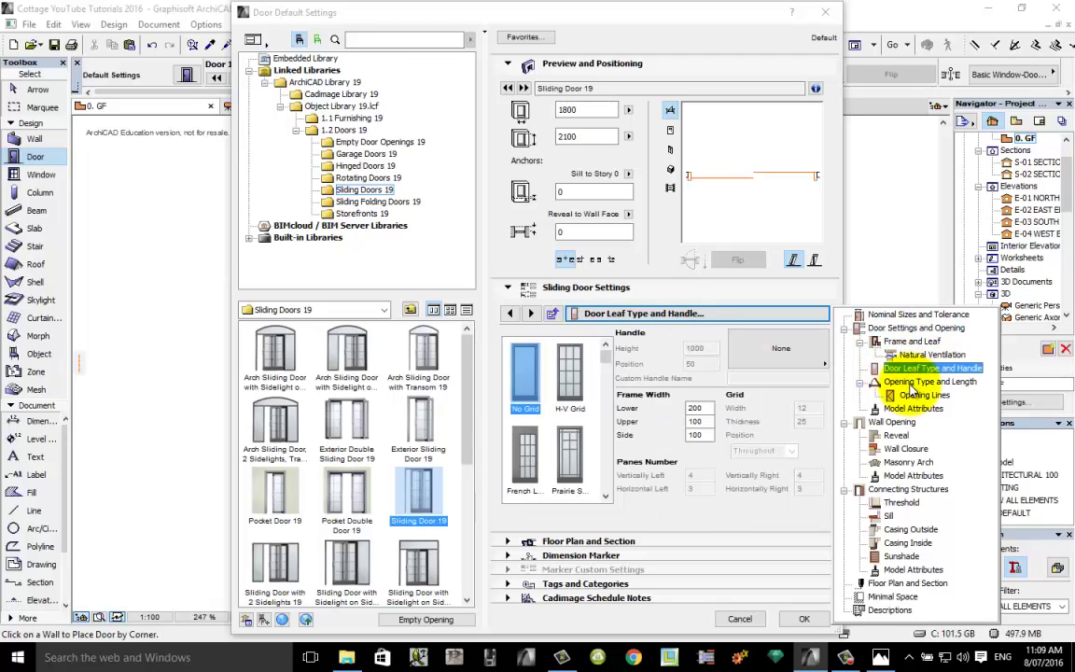
left_click(922, 383)
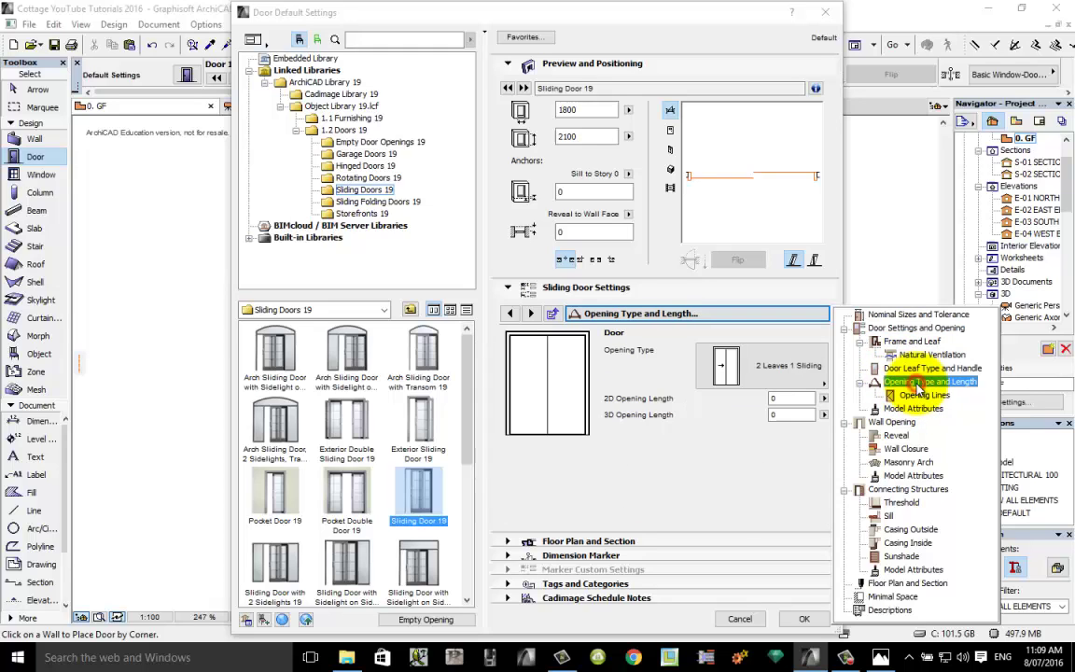
left_click(903, 330)
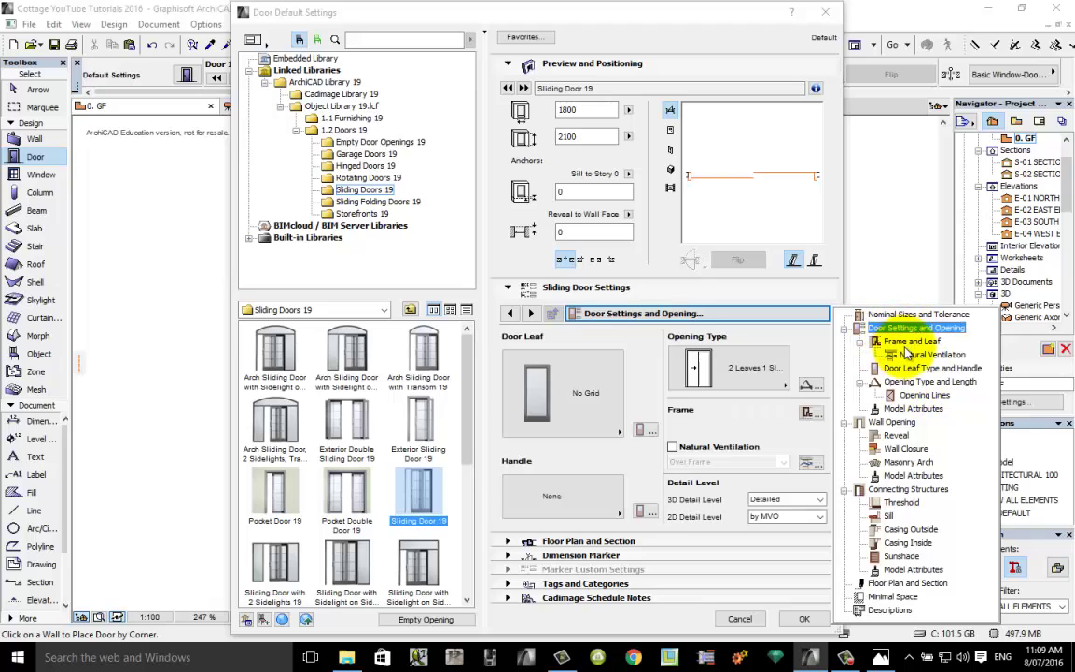
left_click(907, 342)
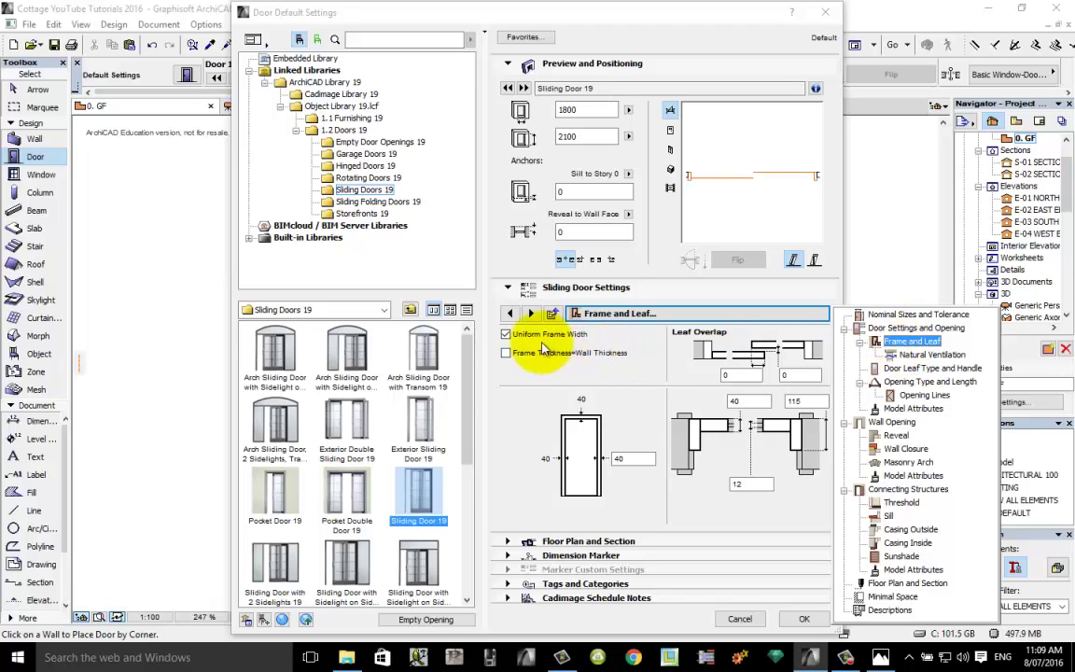
left_click(508, 355)
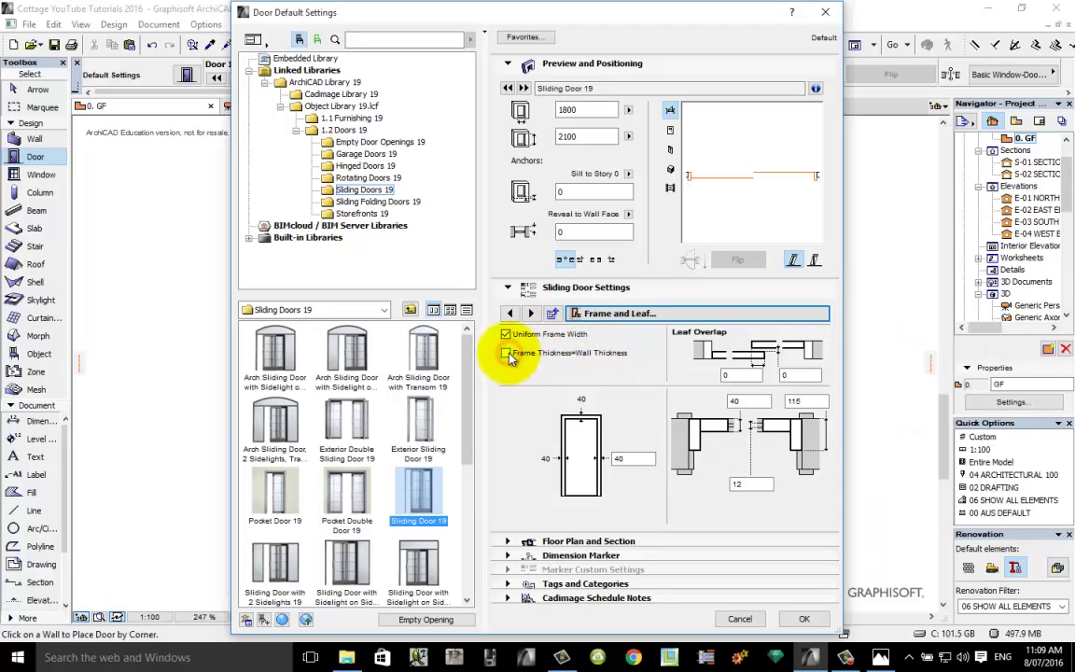
left_click(509, 357)
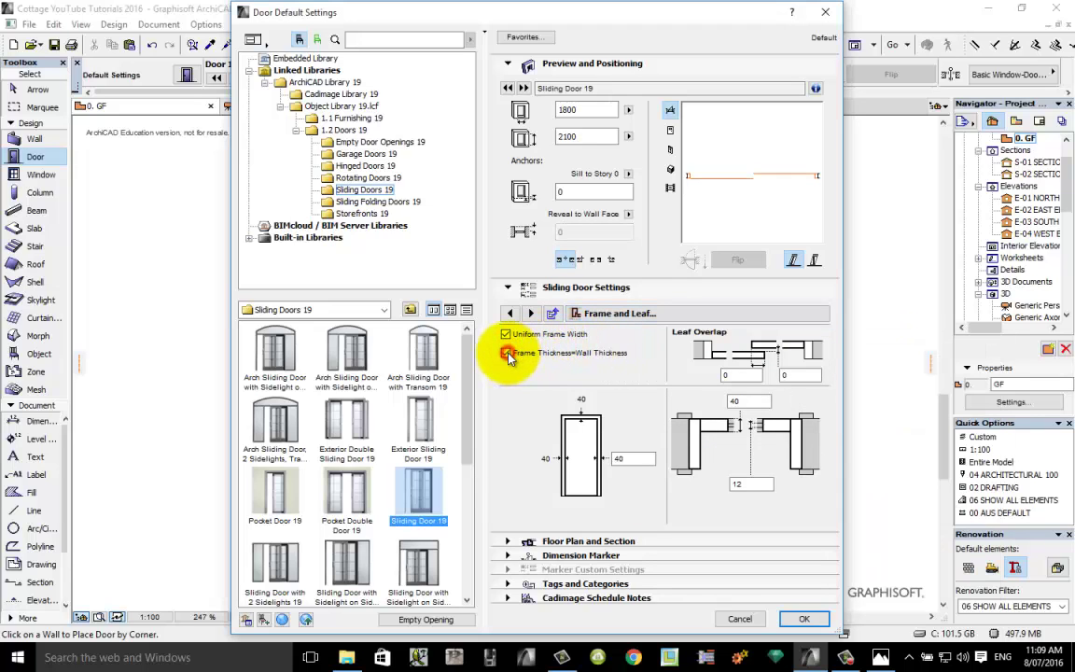
left_click(588, 315)
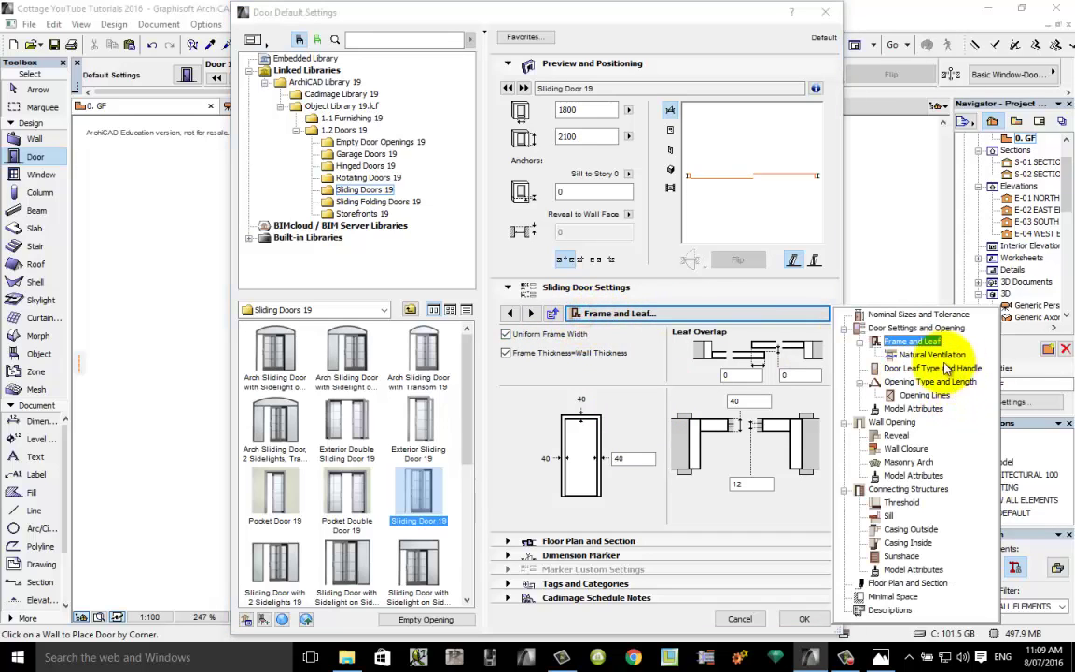
left_click(877, 328)
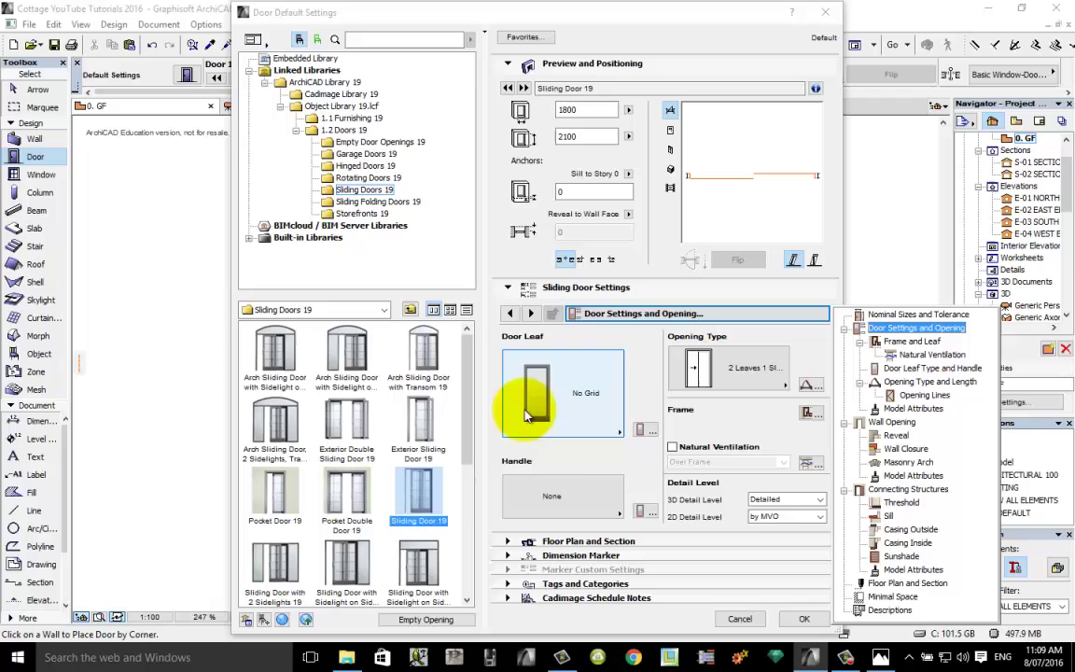
Give the sliding door the Fix Handle 2 handle and show its 1,800 × 2,100 dimension marker
left_click(599, 488)
left_click(600, 492)
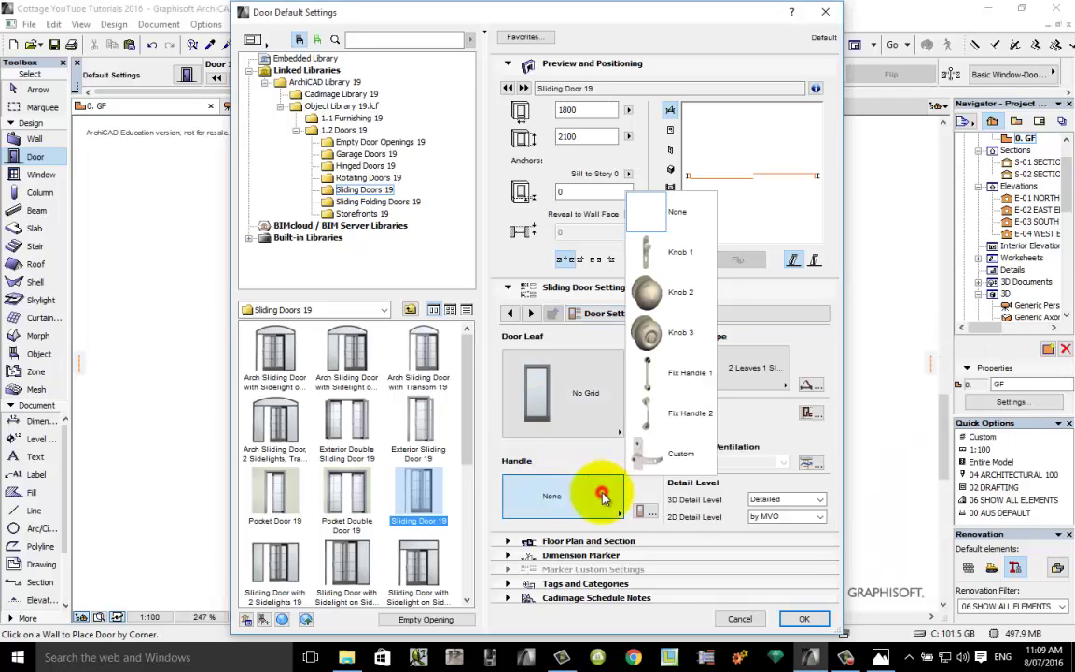
left_click(668, 417)
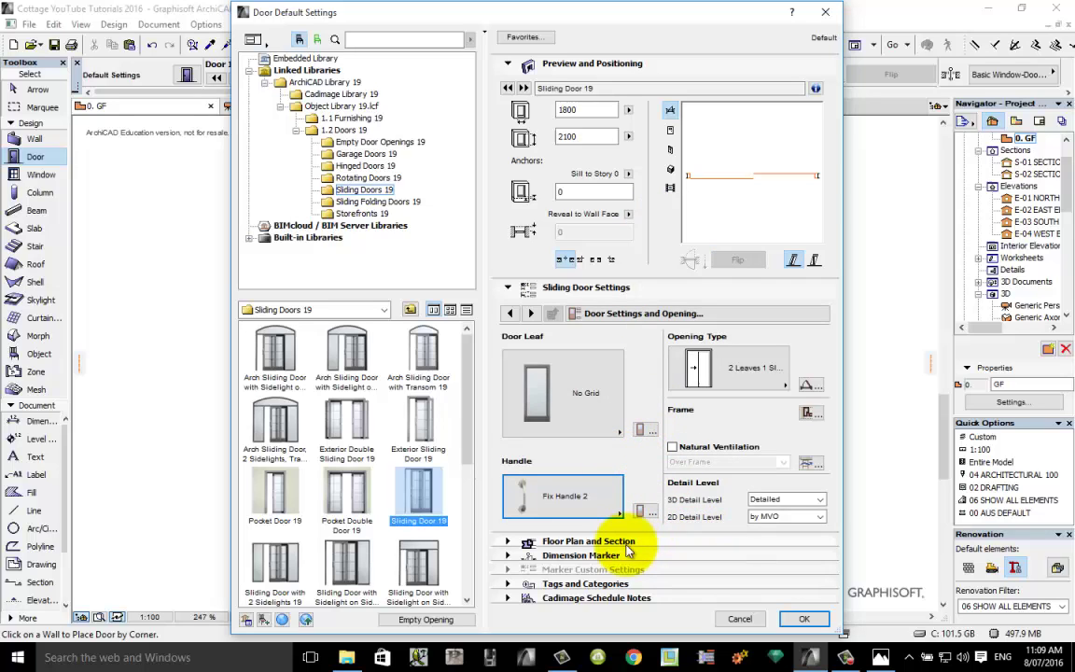
left_click(506, 556)
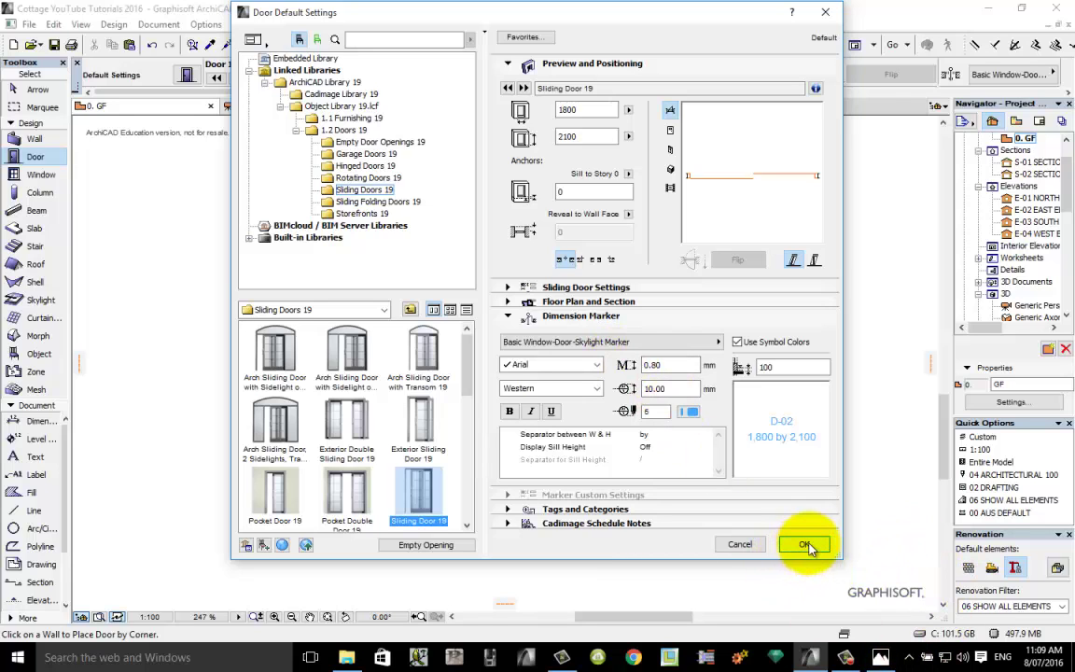
Accept the settings and place sliding door D-05 centred in the left exterior wall
left_click(806, 546)
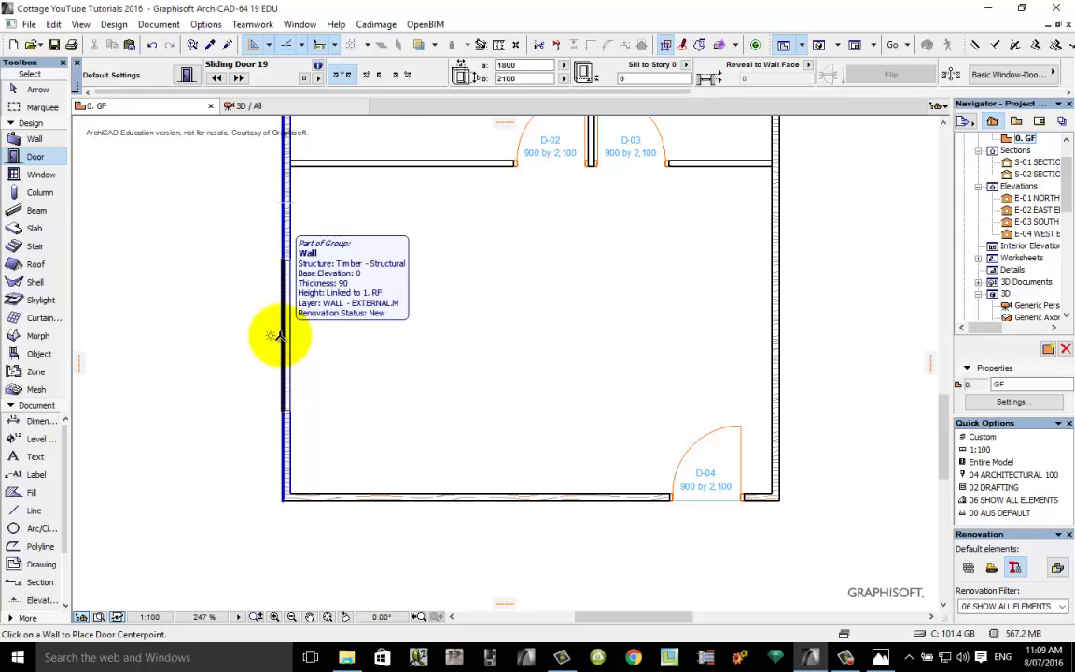
left_click(280, 334)
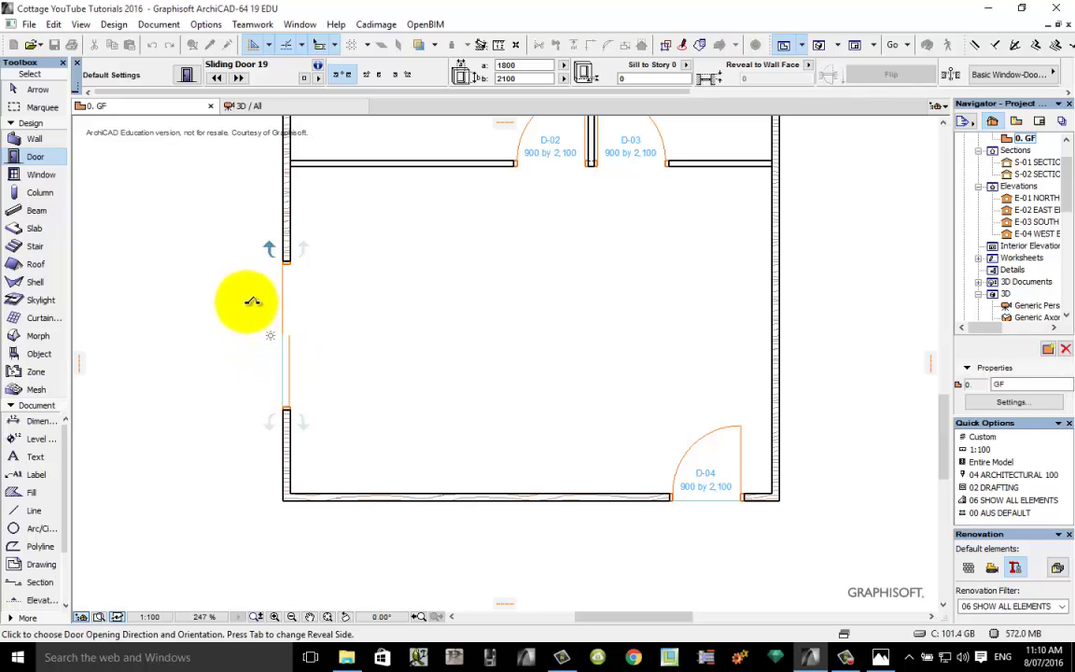
left_click(244, 291)
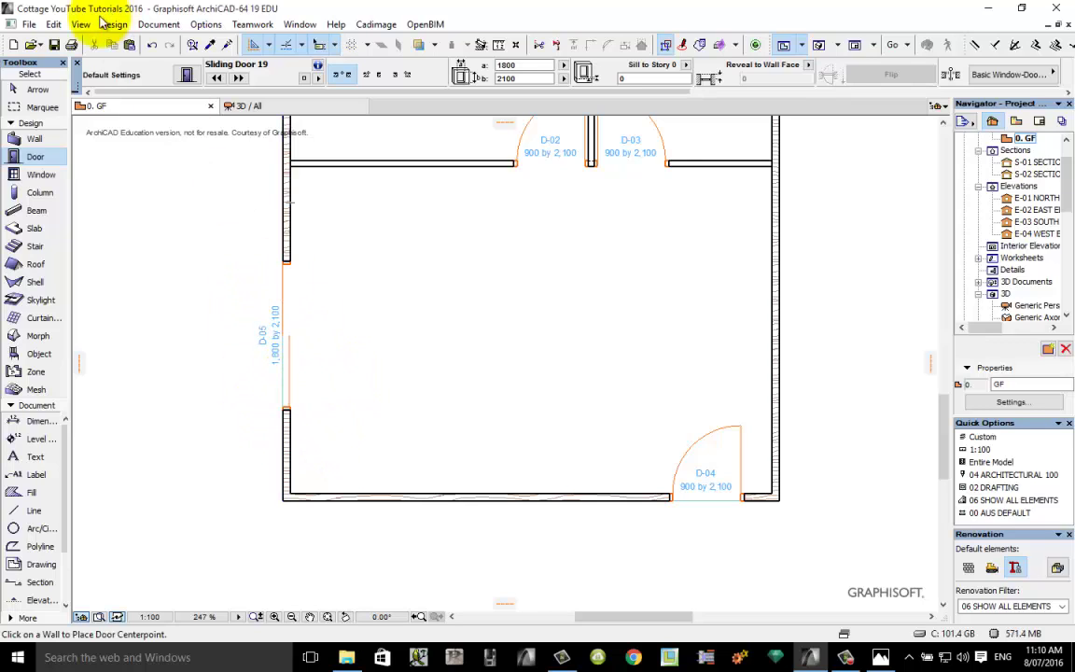
Return to the Arrow tool and view door D-05 in the 3D window
left_click(35, 92)
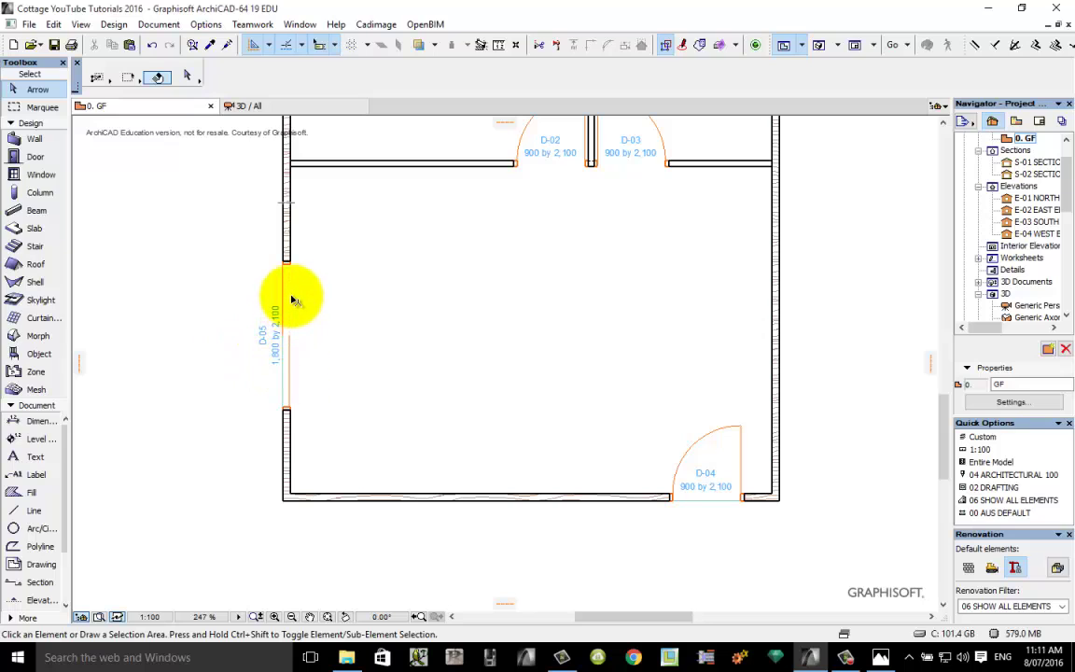
left_click(819, 46)
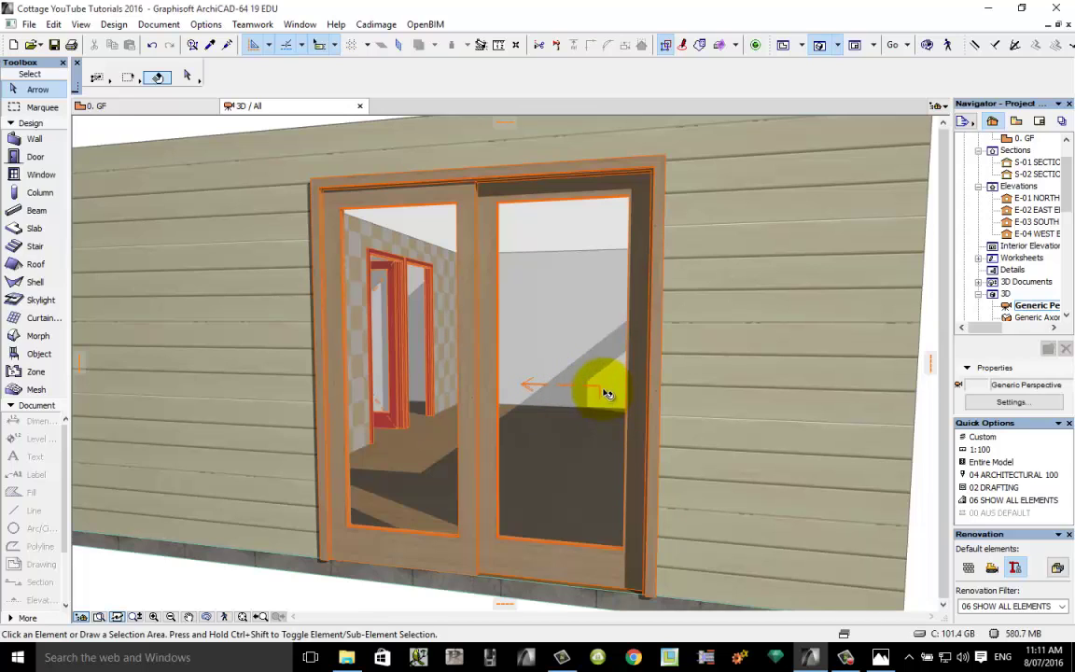
Stretch the sliding door's opening width in 3D so a leaf slides open, then reselect it
left_click(632, 400)
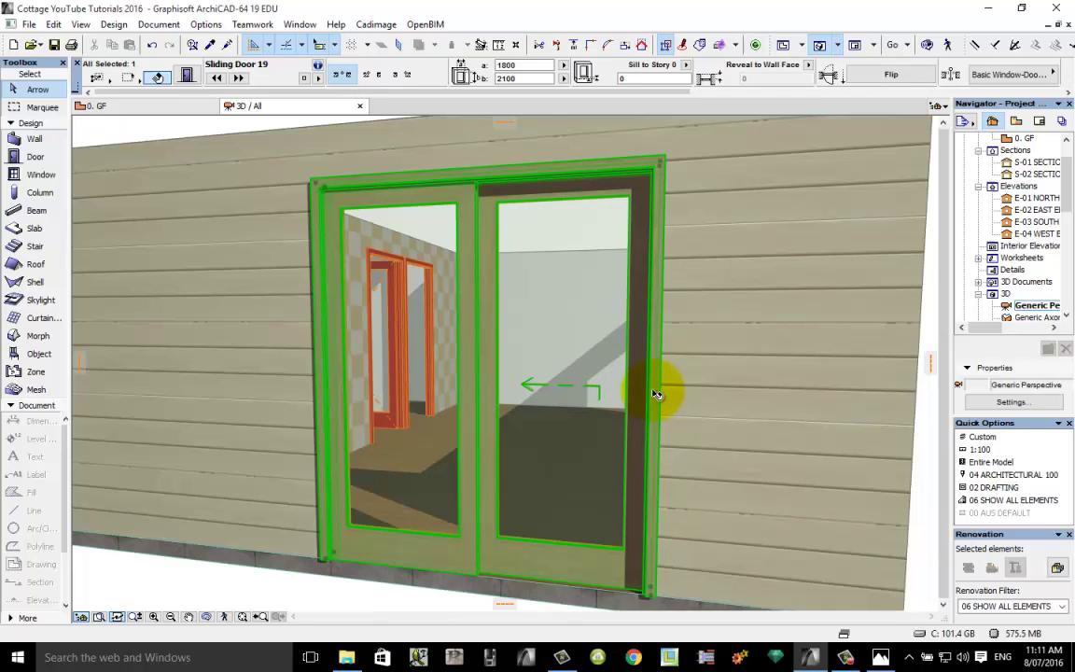
left_click(651, 398)
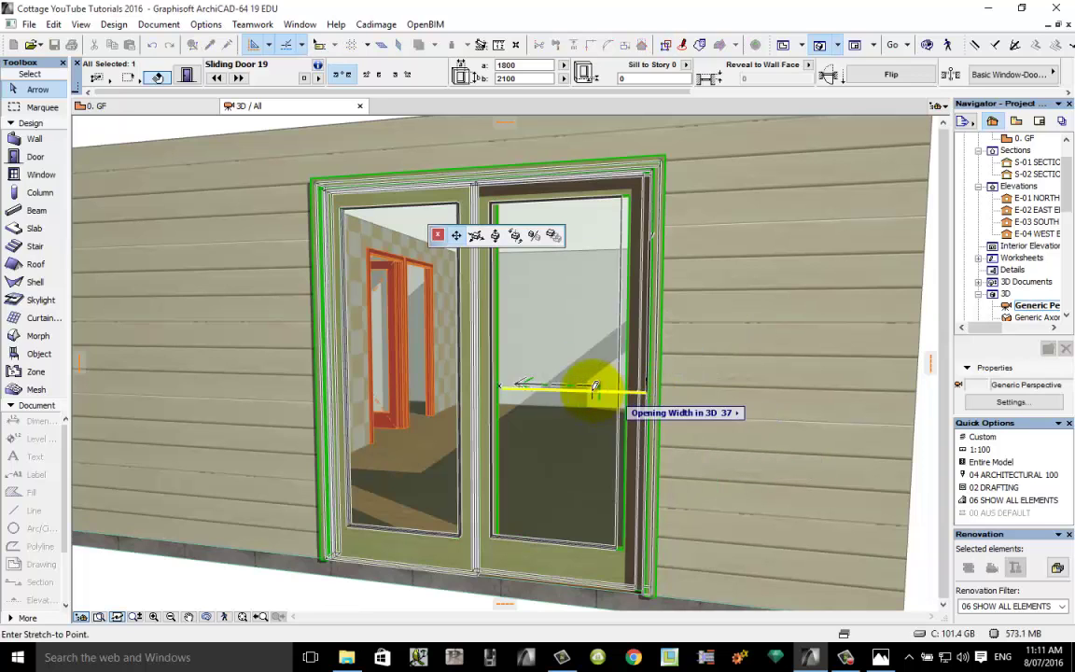
left_click(507, 384)
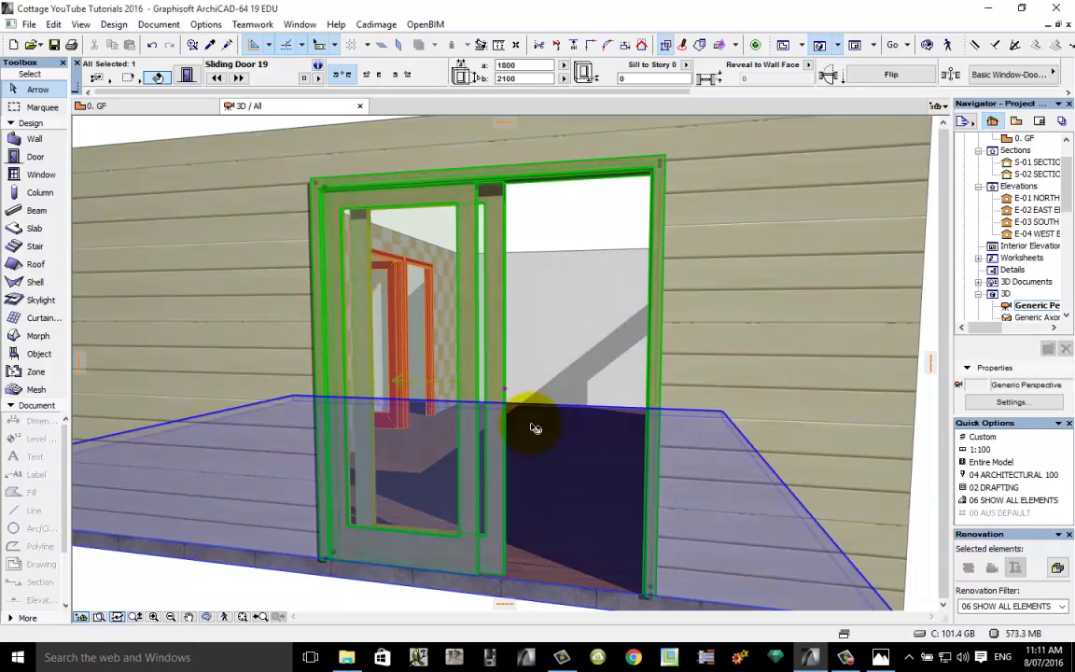
key("Escape")
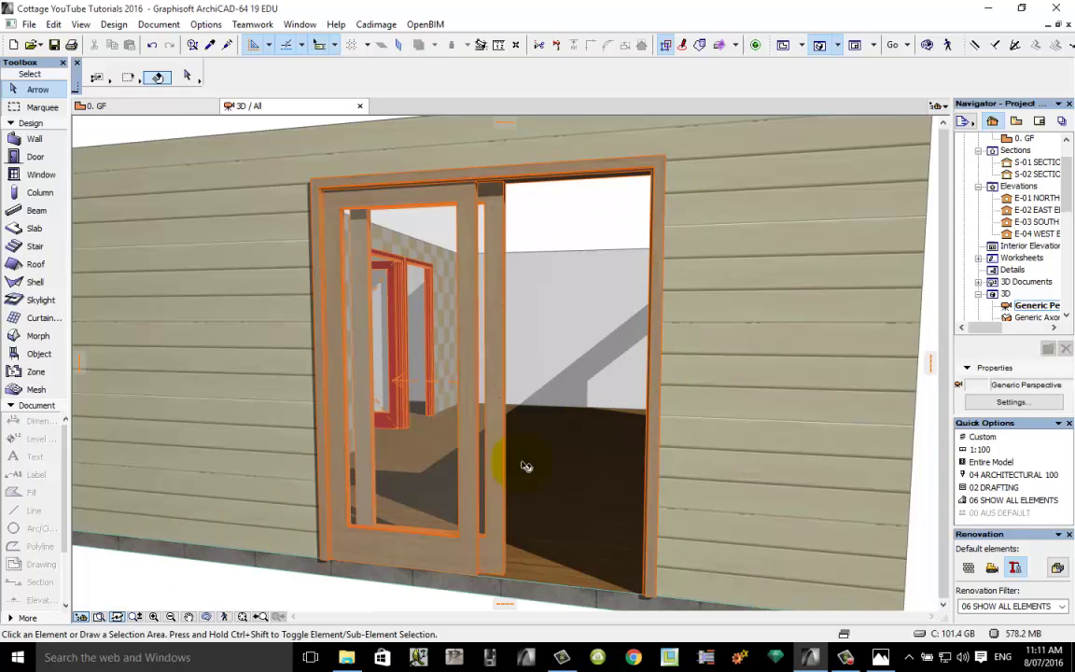
left_click(473, 472)
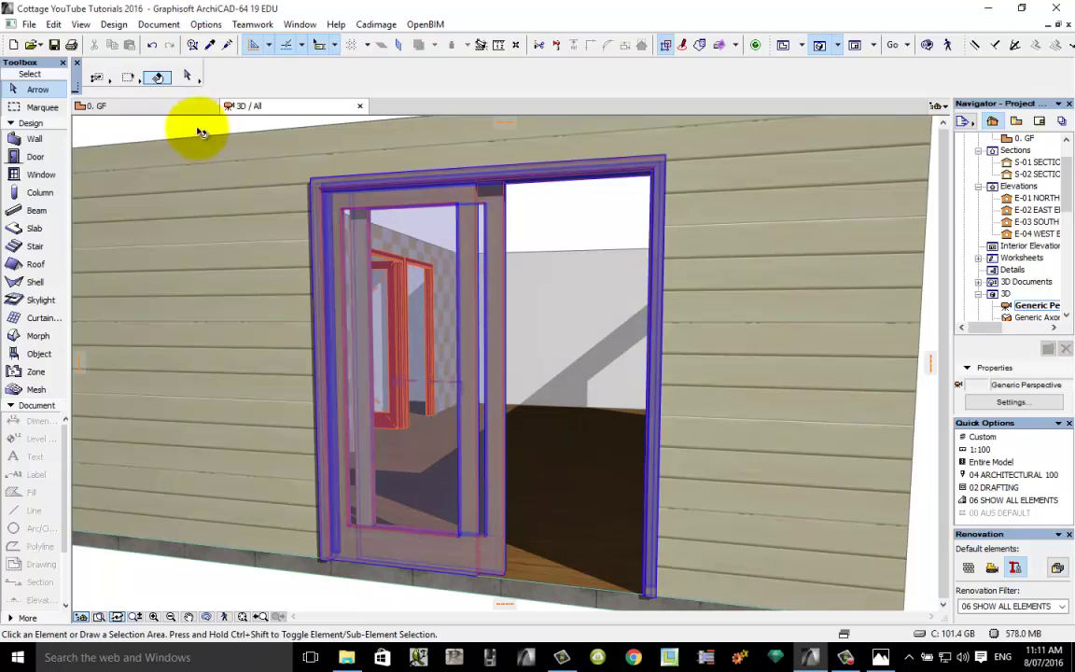